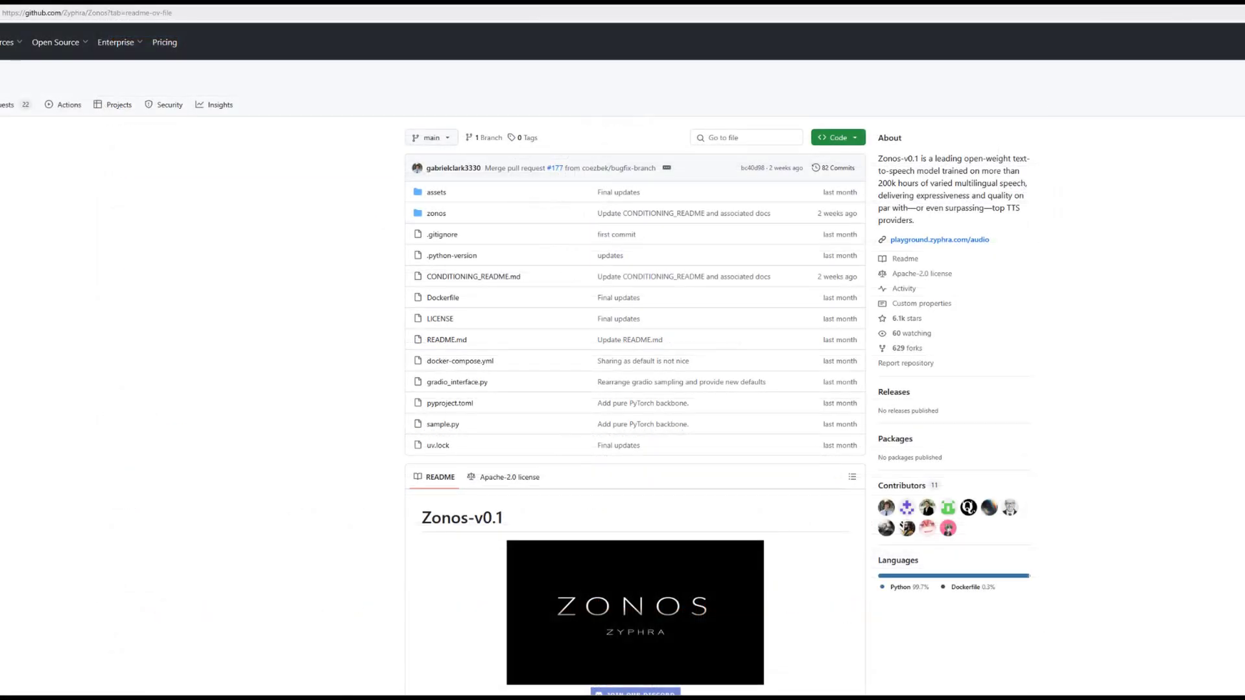
Step: Read the Zonos README past Usage and Features down to the Docker installation instructions
scroll(635, 363, down, 7)
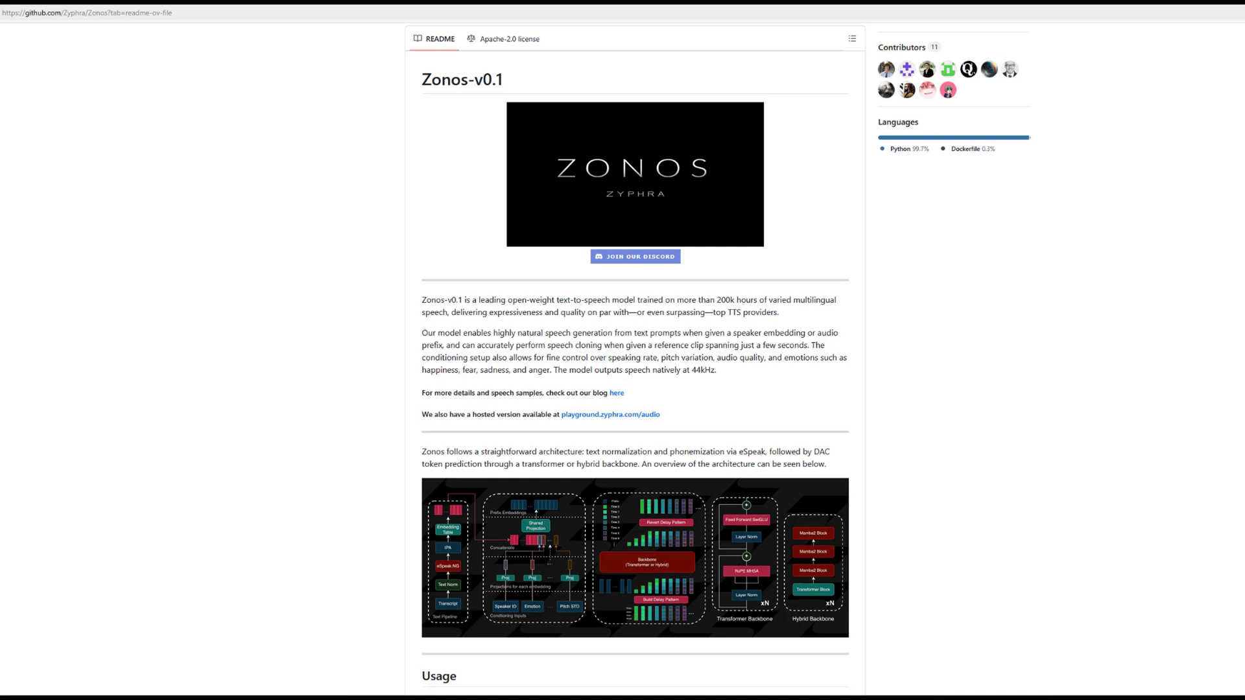
scroll(636, 363, down, 6)
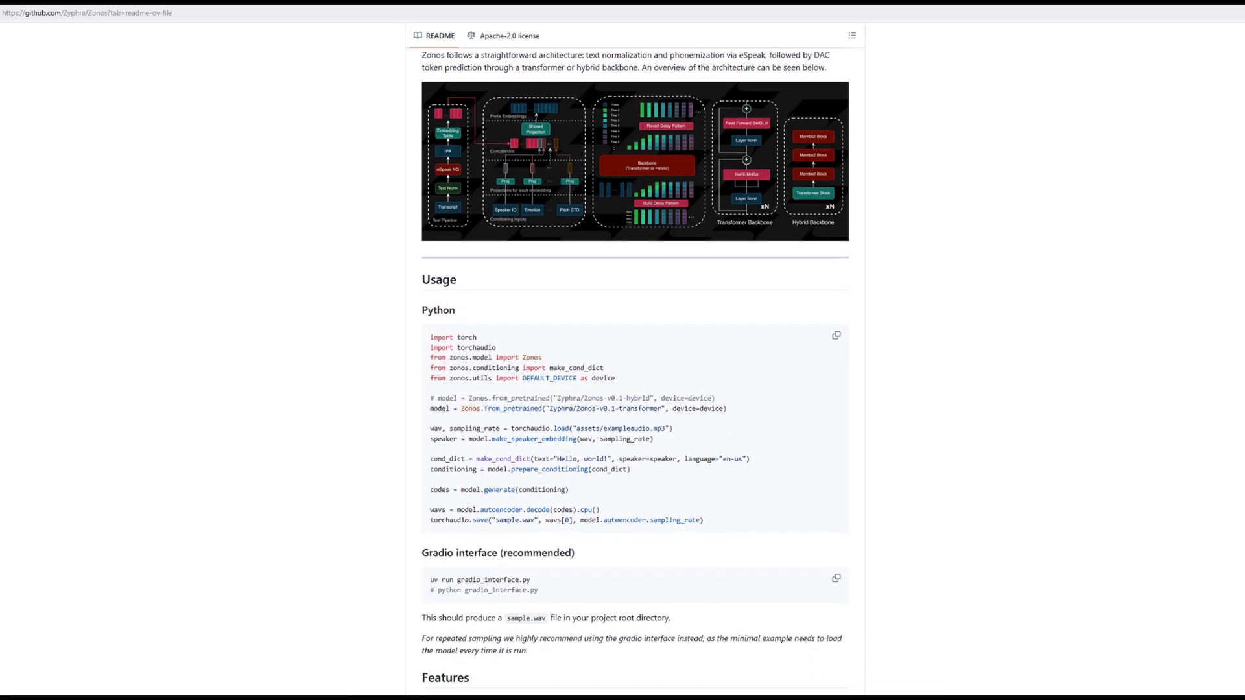
scroll(635, 371, down, 3)
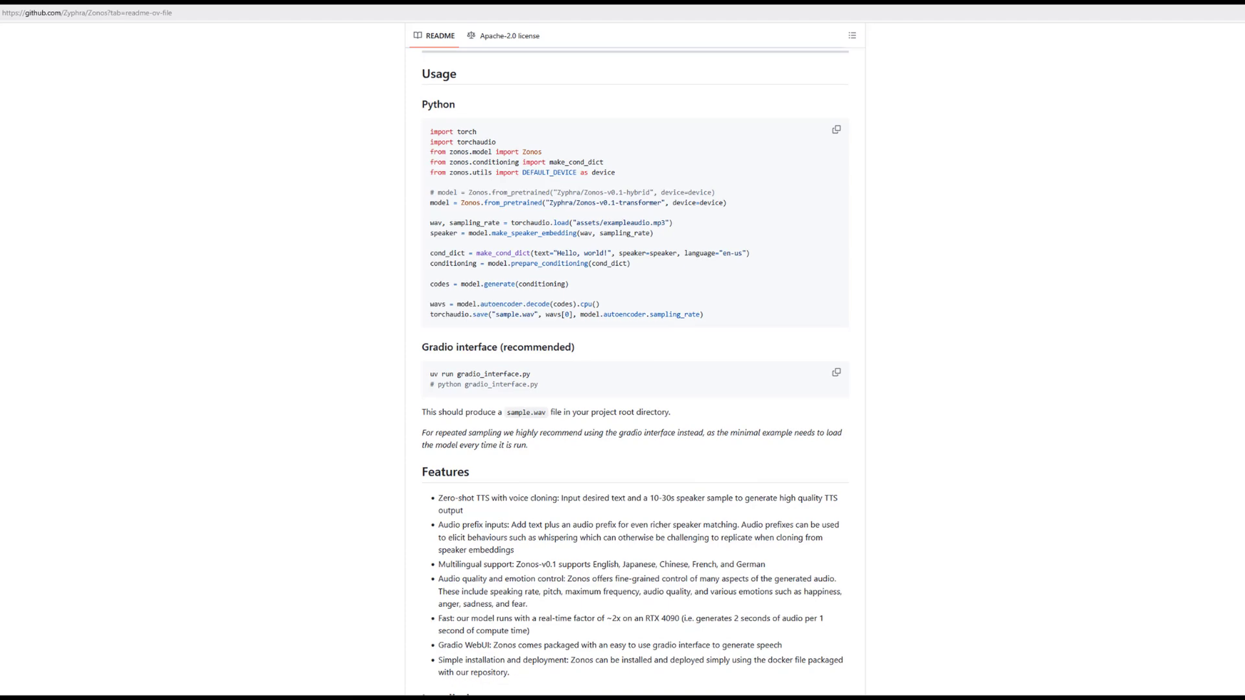
scroll(635, 371, down, 4)
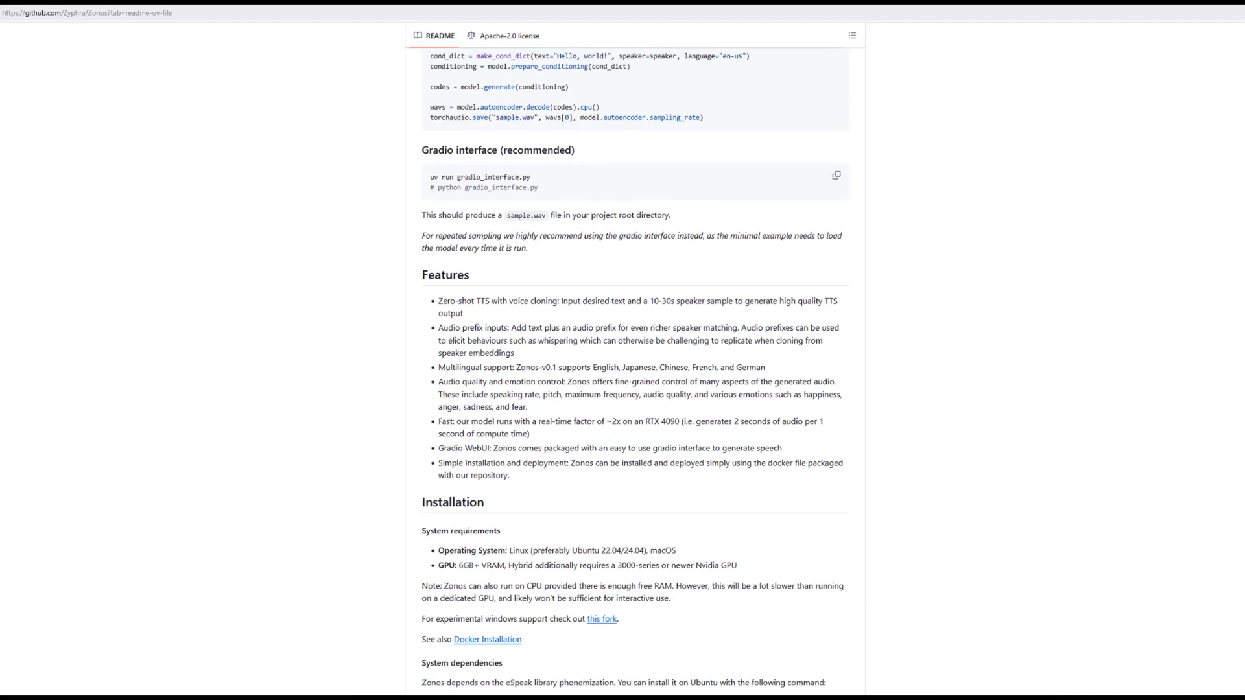
scroll(635, 372, down, 2)
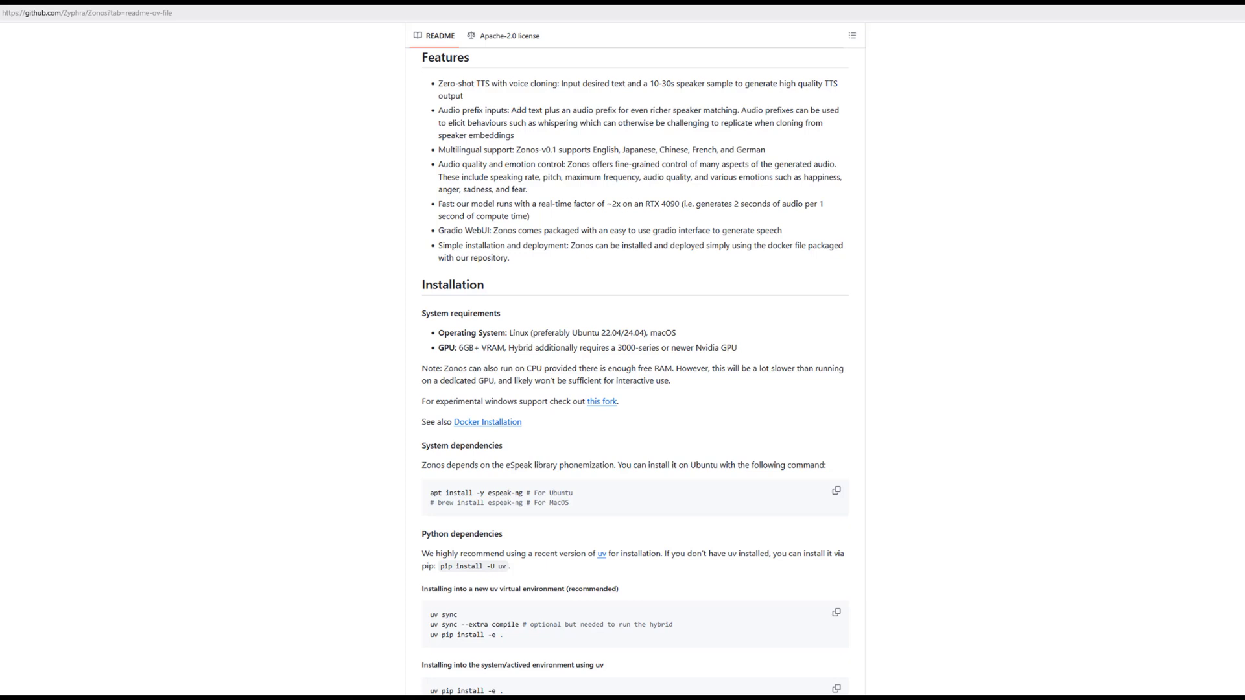
drag(422, 57, 470, 58)
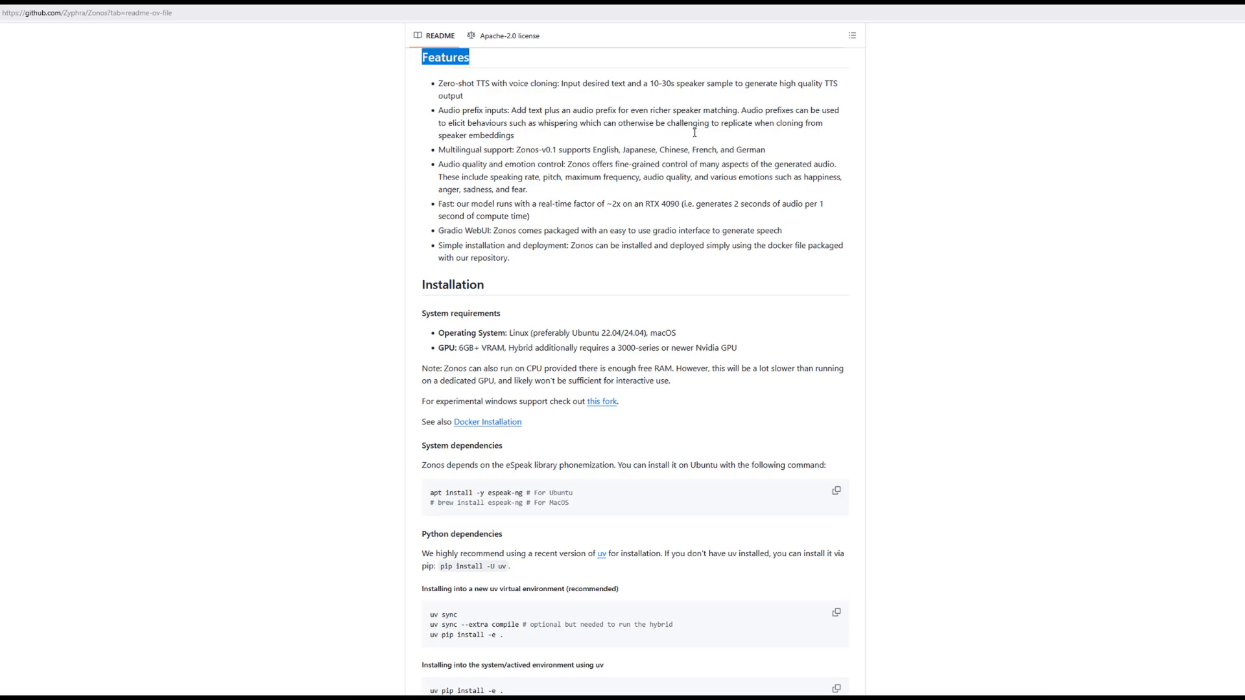
click(1165, 341)
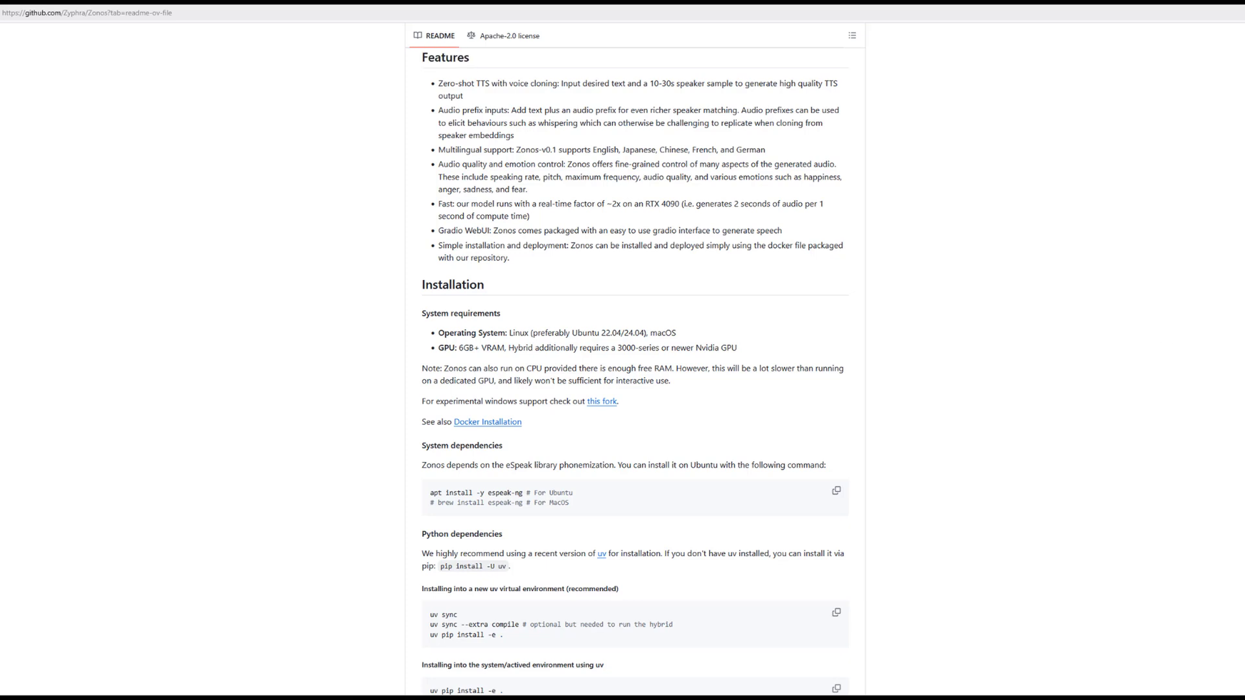
scroll(634, 371, down, 3)
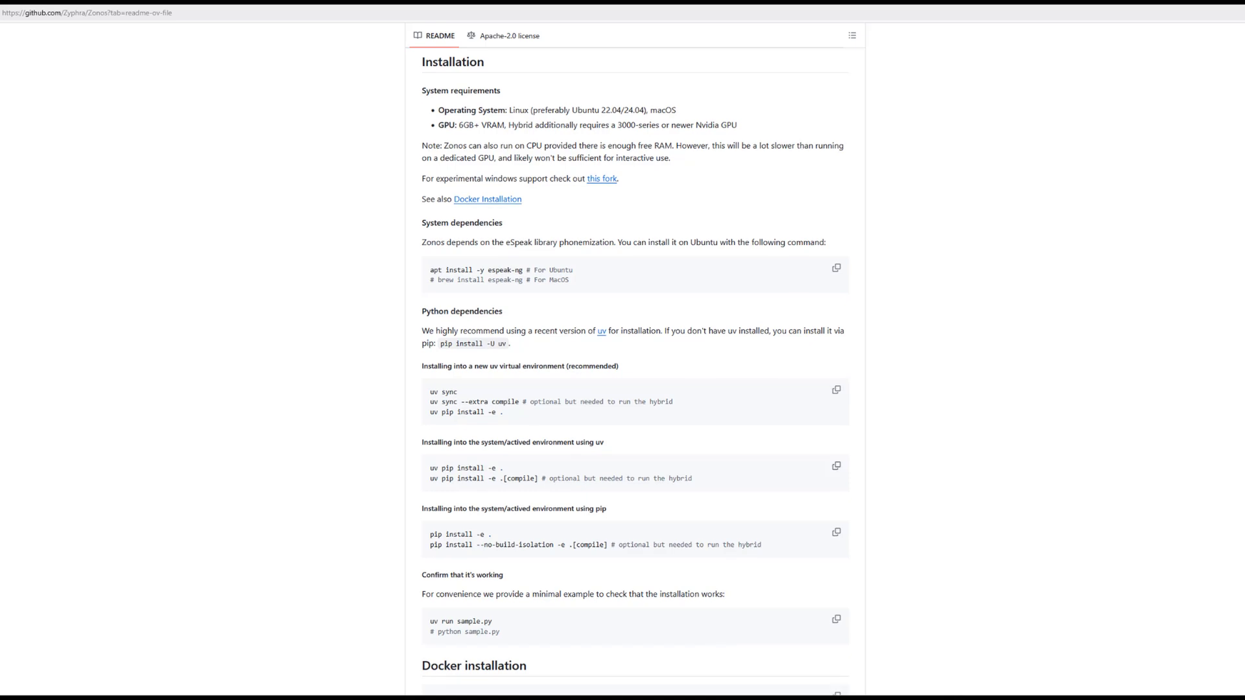
scroll(634, 363, down, 3)
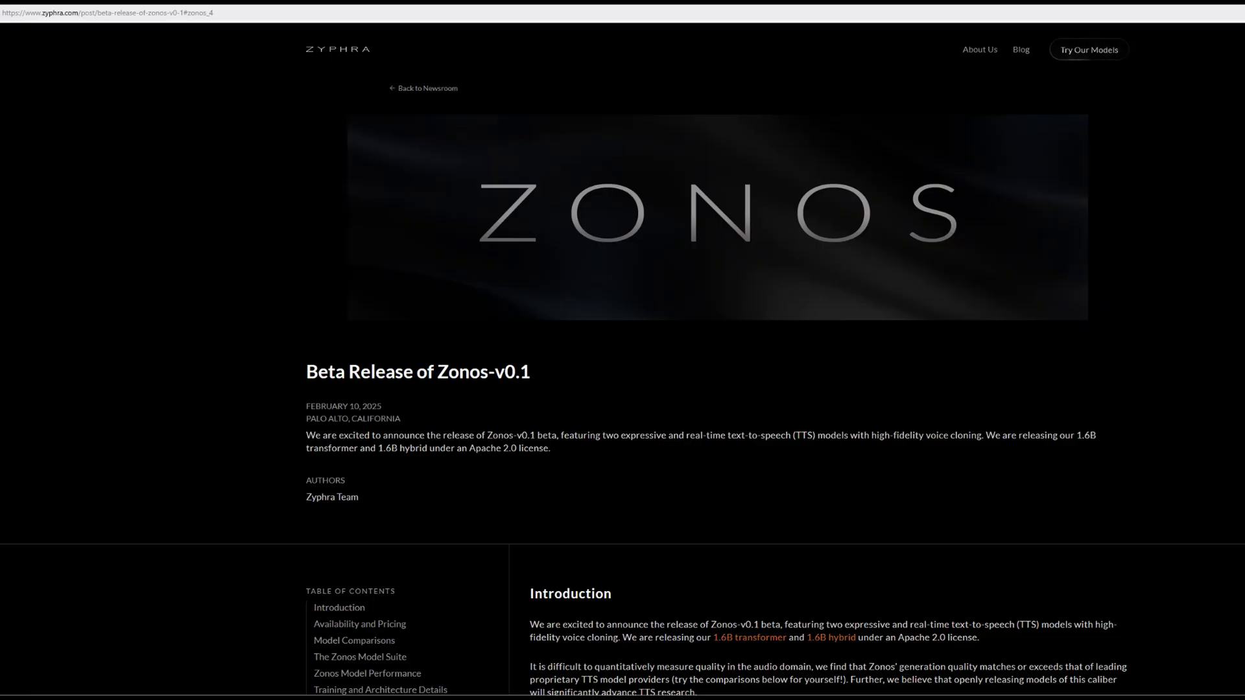
Step: Read the Zonos-v0.1 beta post, jumping to The Zonos Model Suite section from its contents
scroll(622, 366, down, 8)
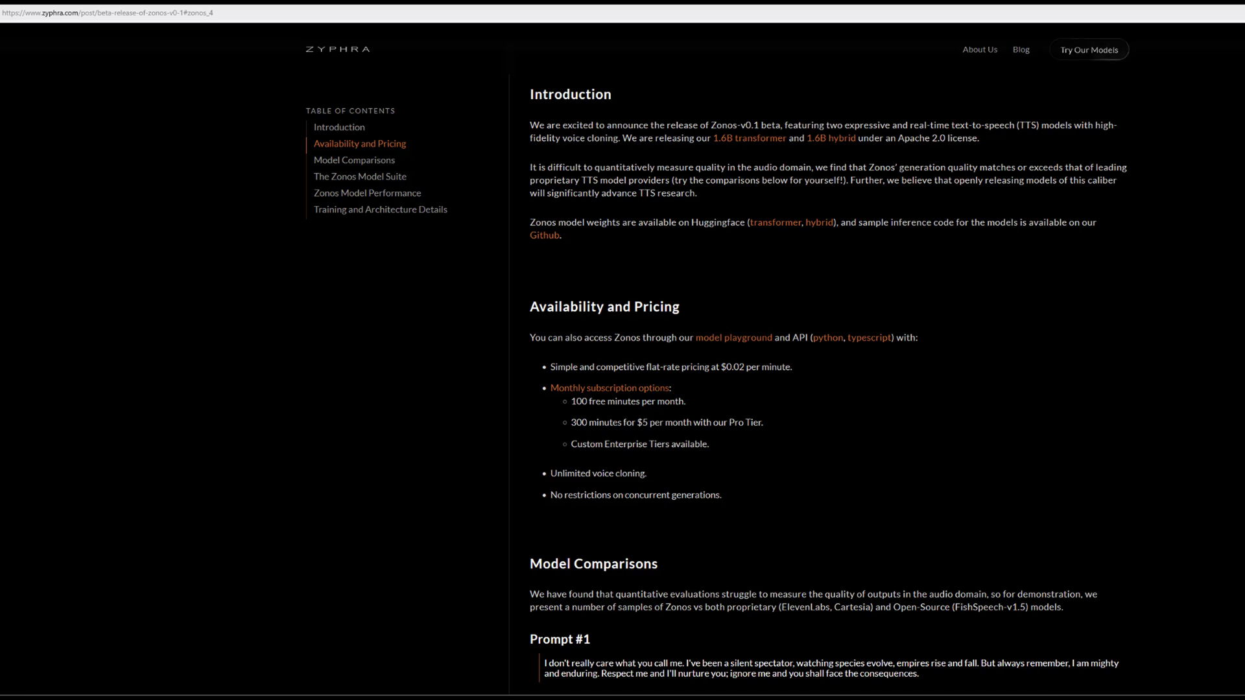
scroll(828, 365, down, 8)
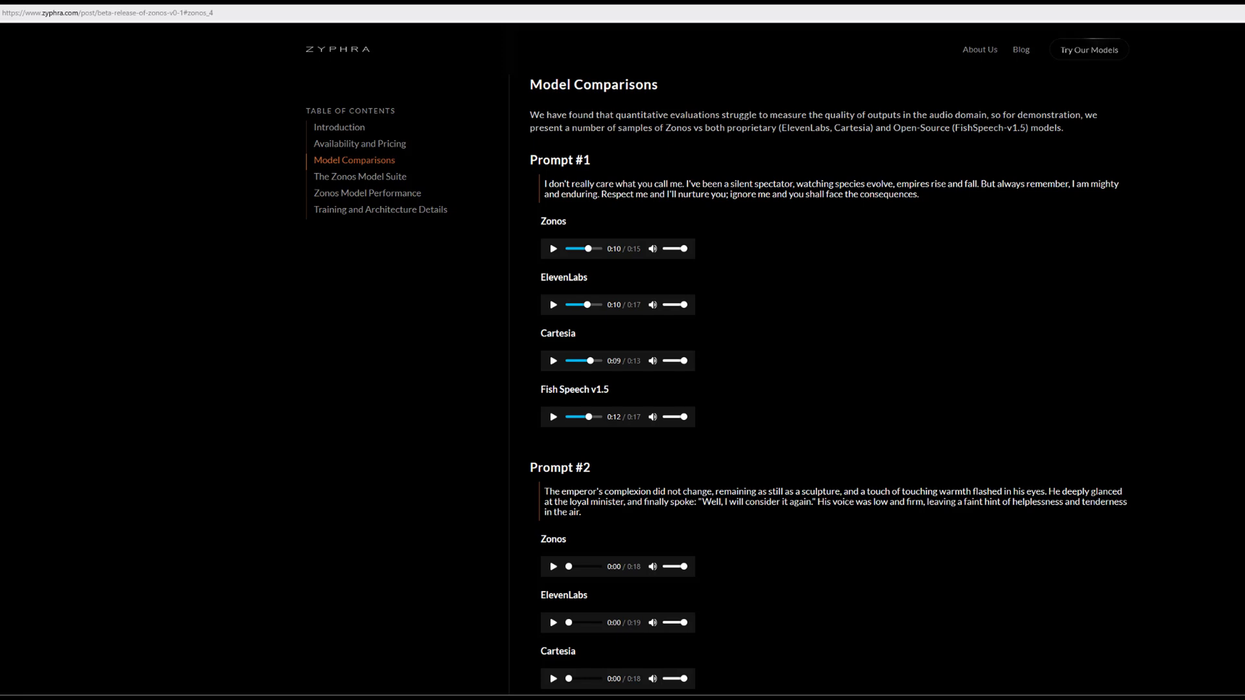
click(366, 179)
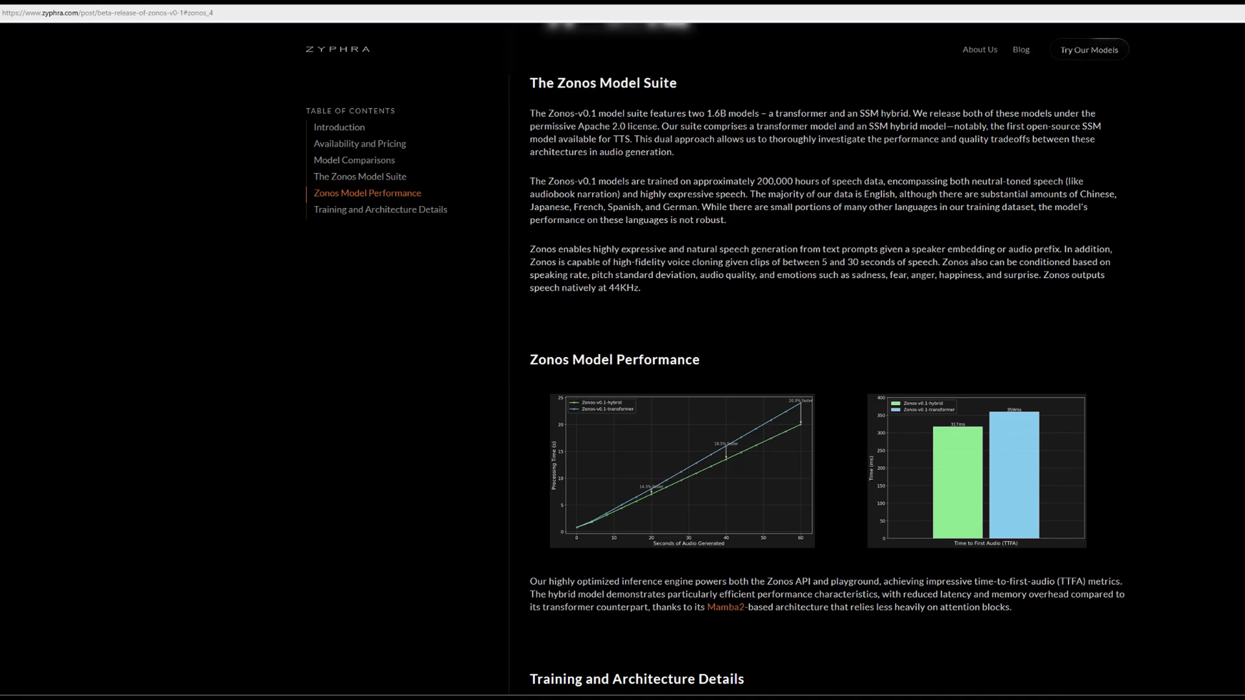
scroll(826, 389, down, 4)
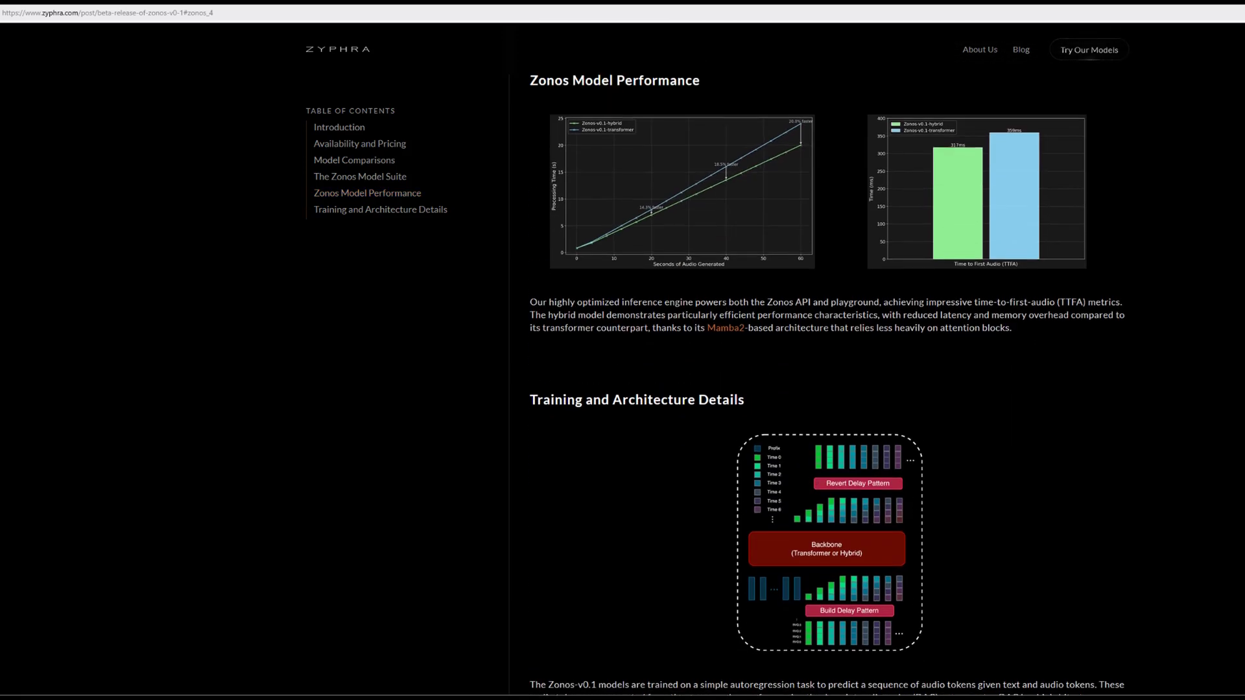
scroll(825, 389, down, 4)
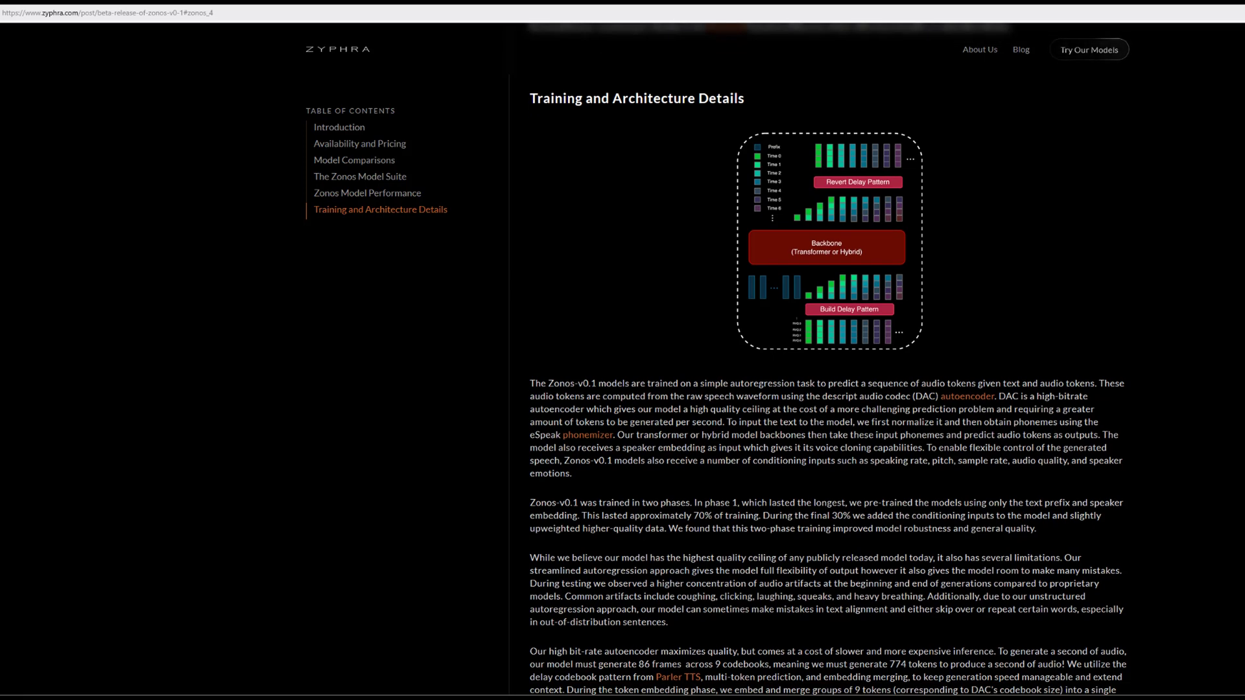
scroll(826, 389, down, 5)
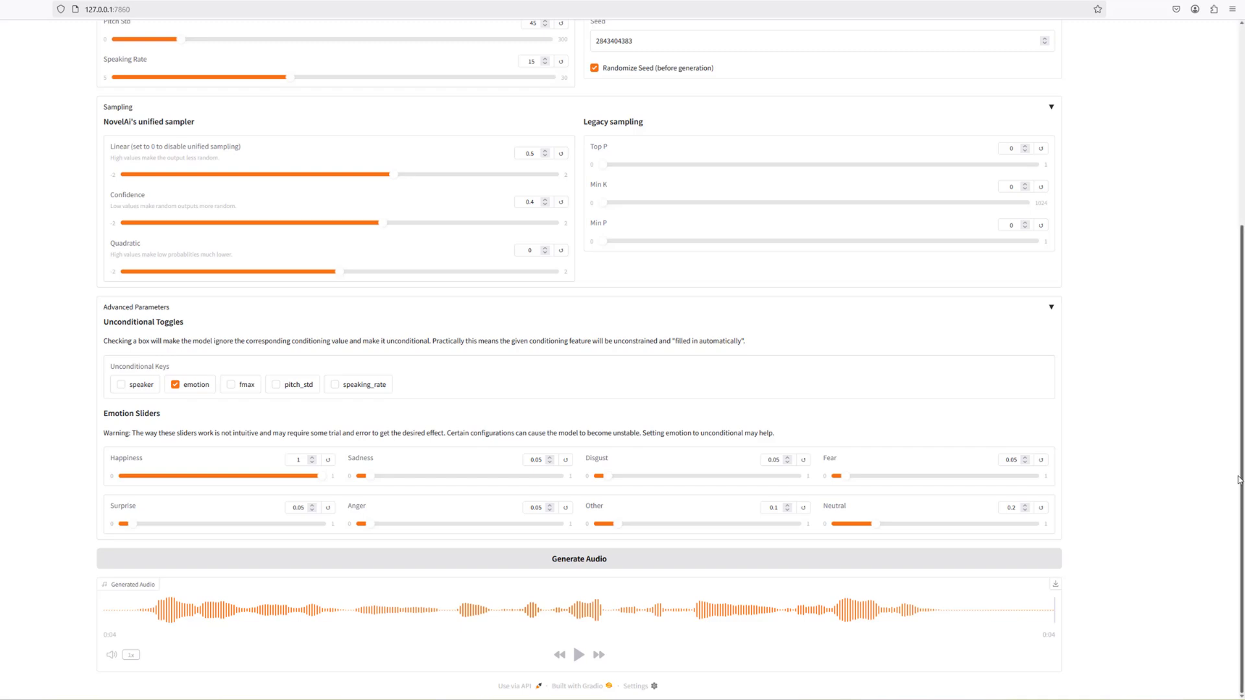
Step: List the Zonos model types, with Zyphra/Zonos-v0.1-transformer selected
scroll(1204, 257, up, 5)
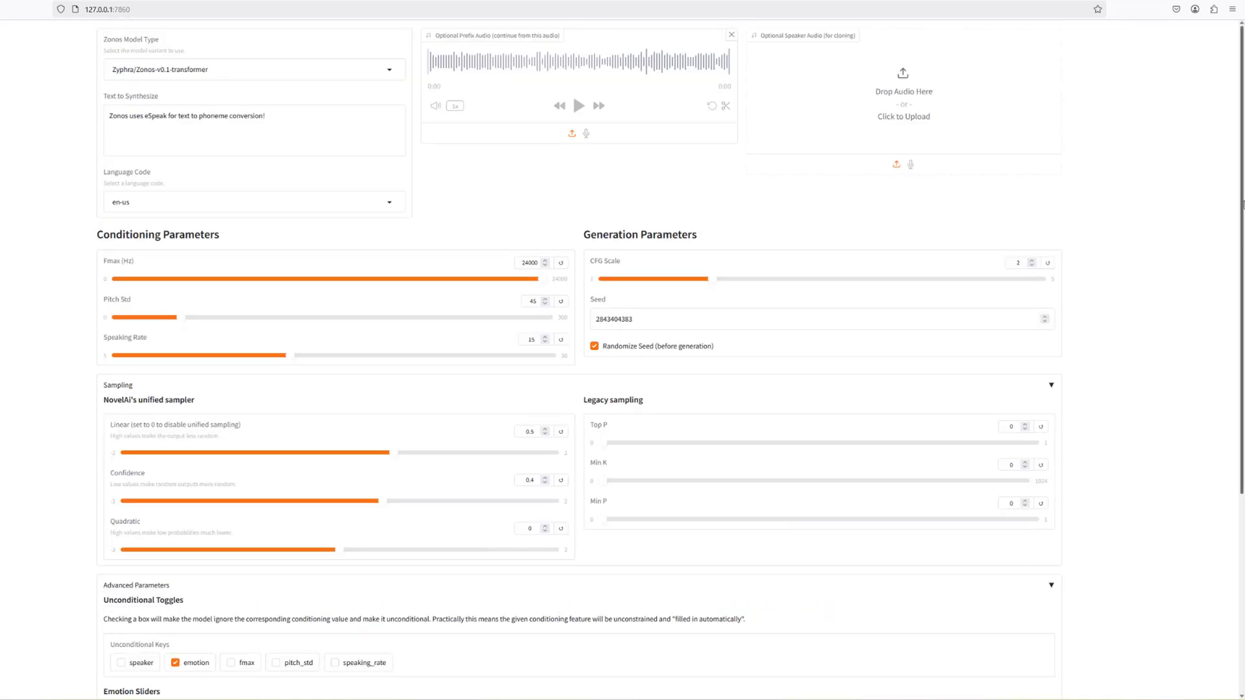
click(389, 70)
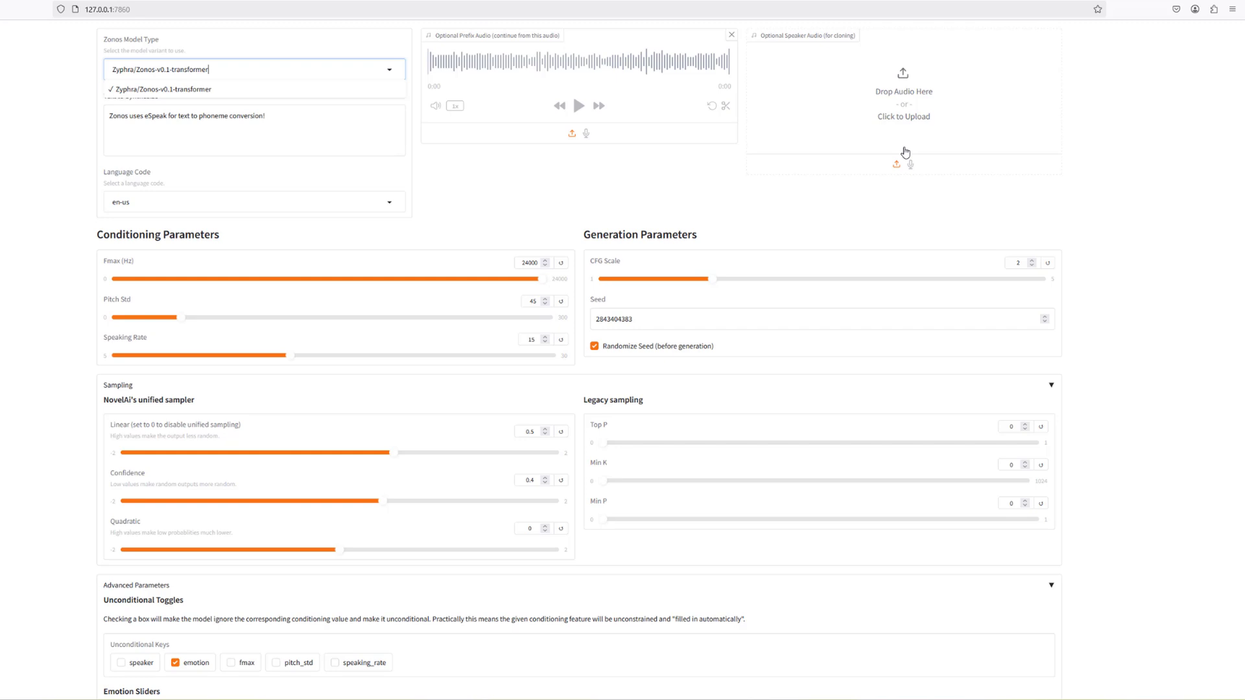
Step: Keep the transformer model, select the text to synthesize, and browse language codes keeping en-us
click(145, 90)
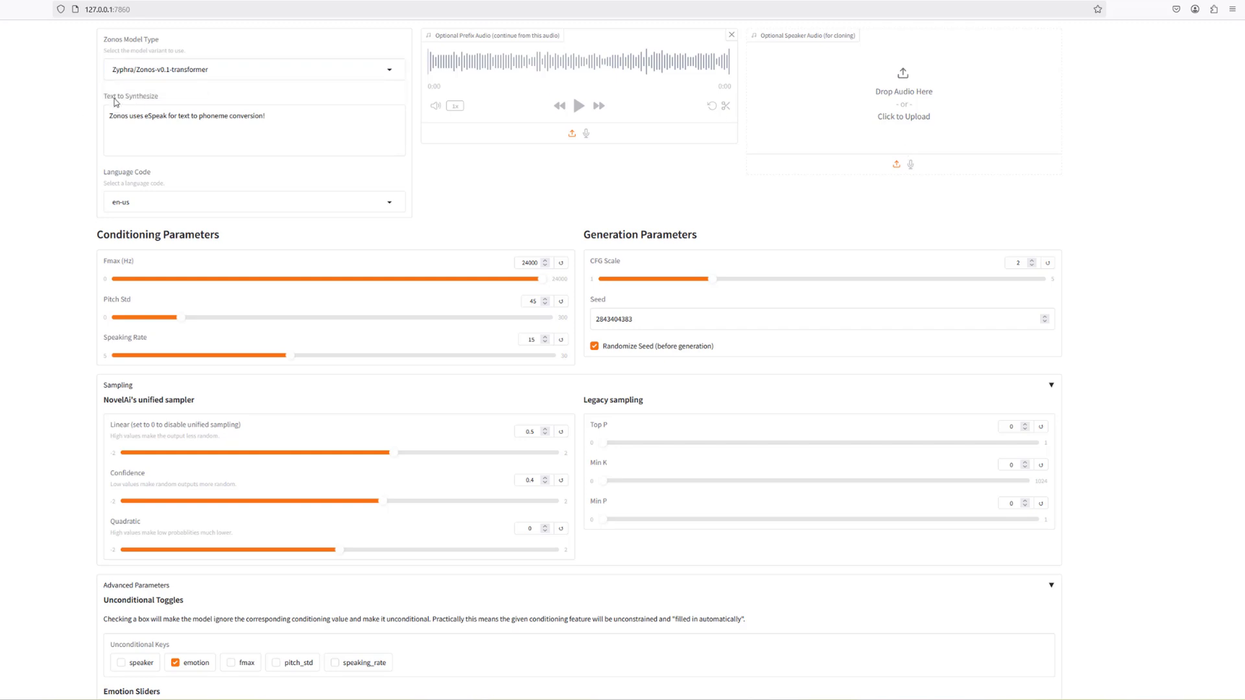
drag(109, 116, 289, 129)
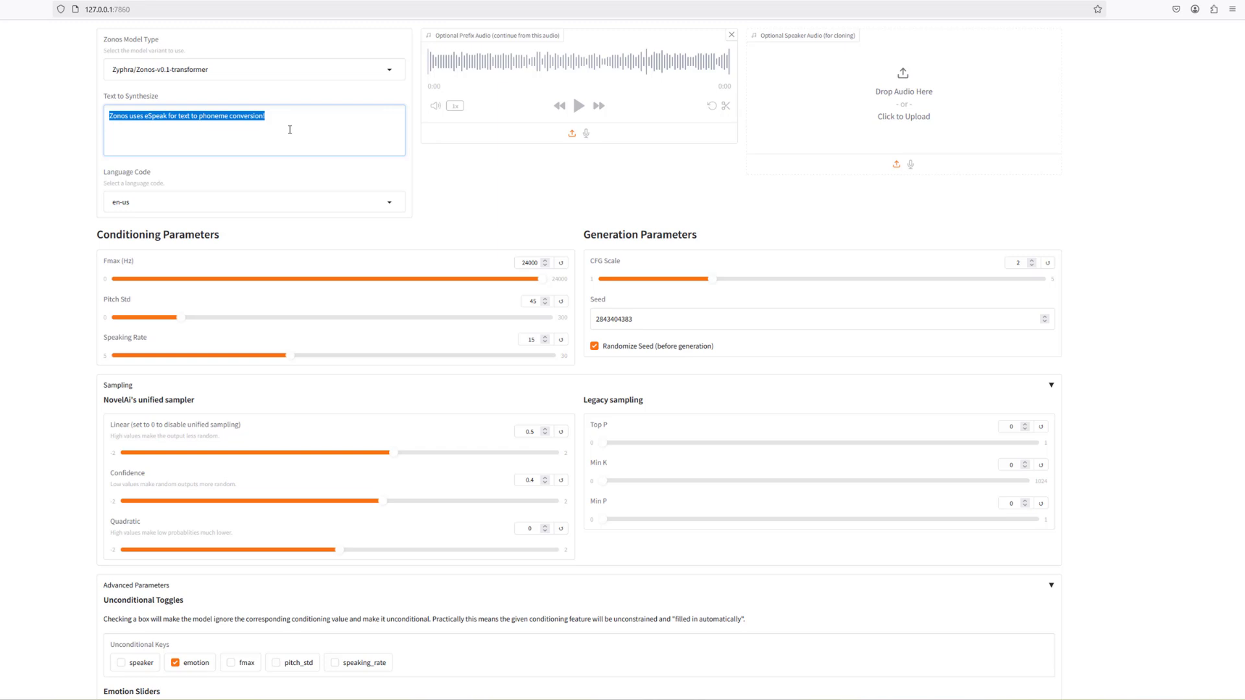
click(390, 202)
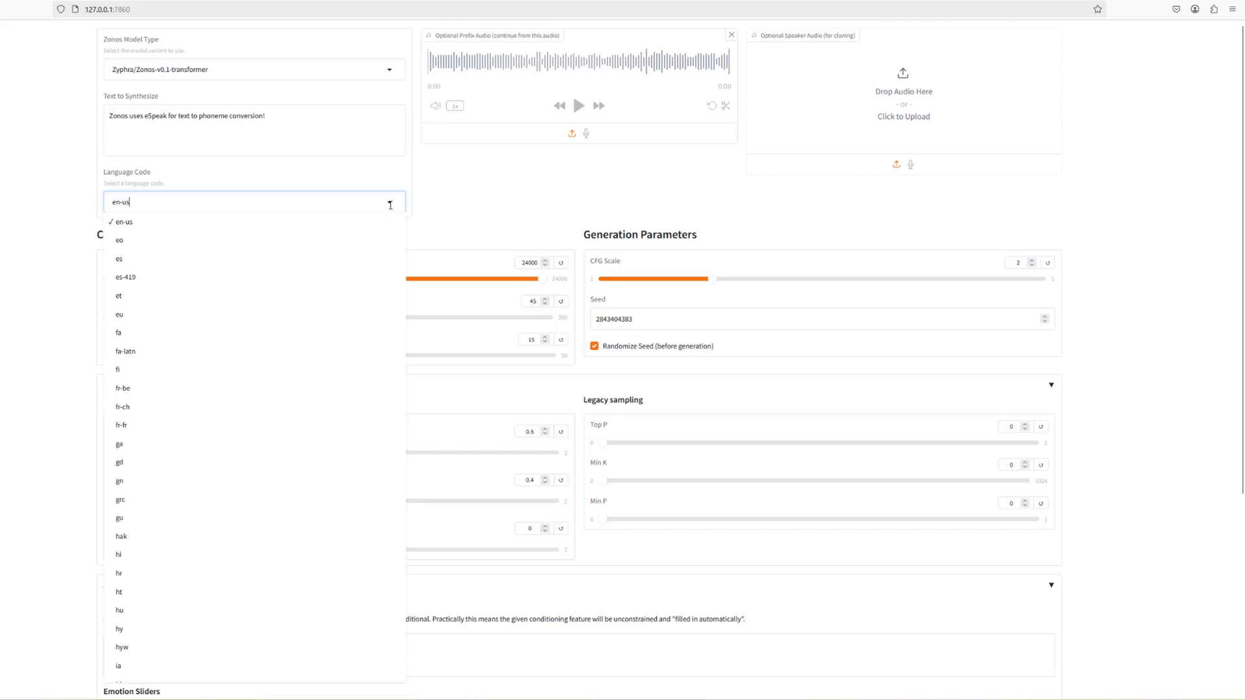
scroll(389, 303, up, 3)
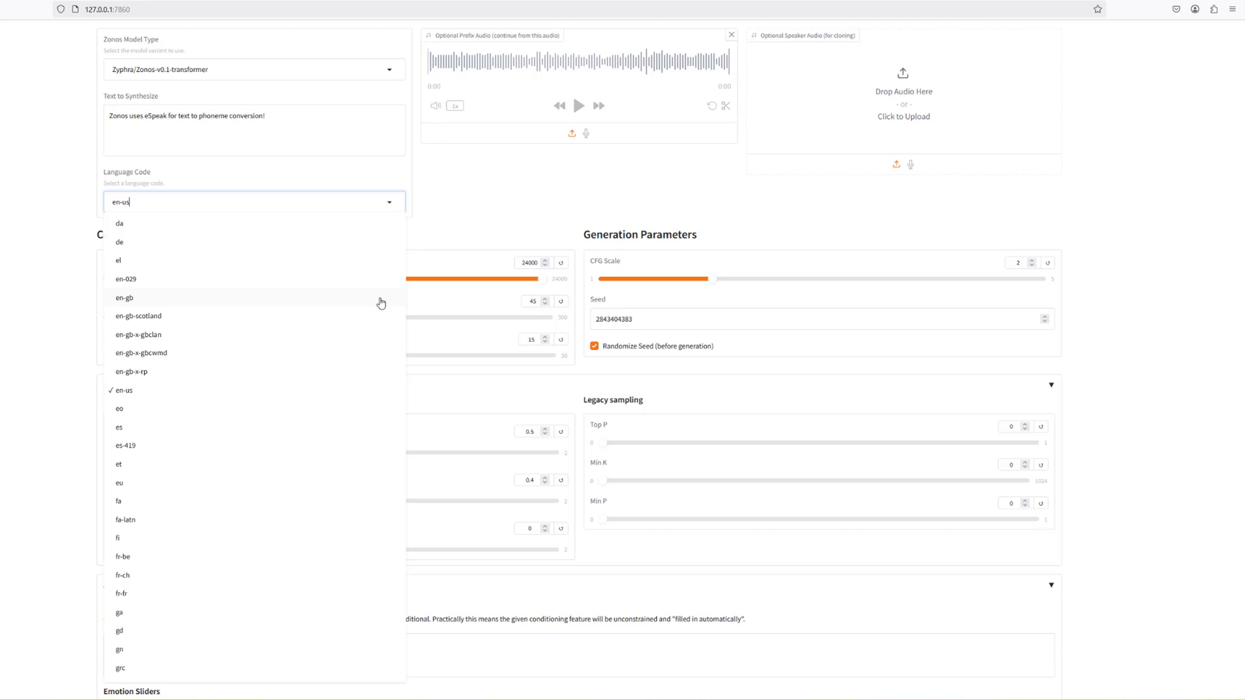
click(4, 356)
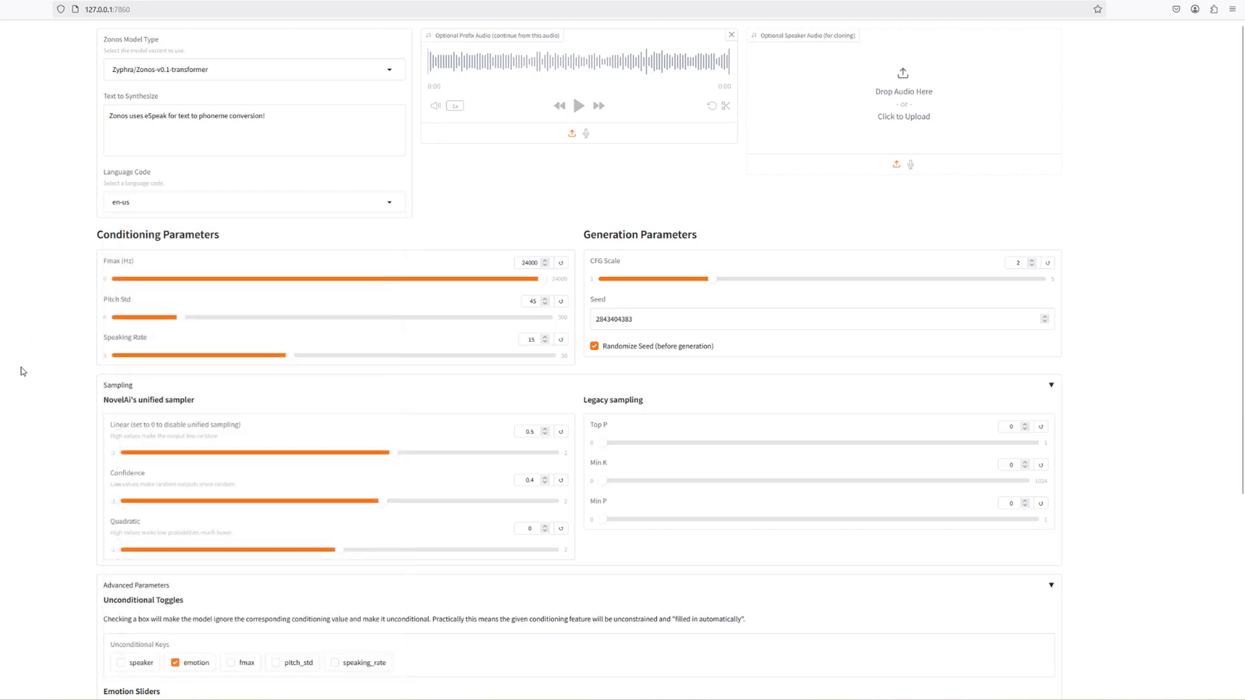
scroll(830, 571, down, 3)
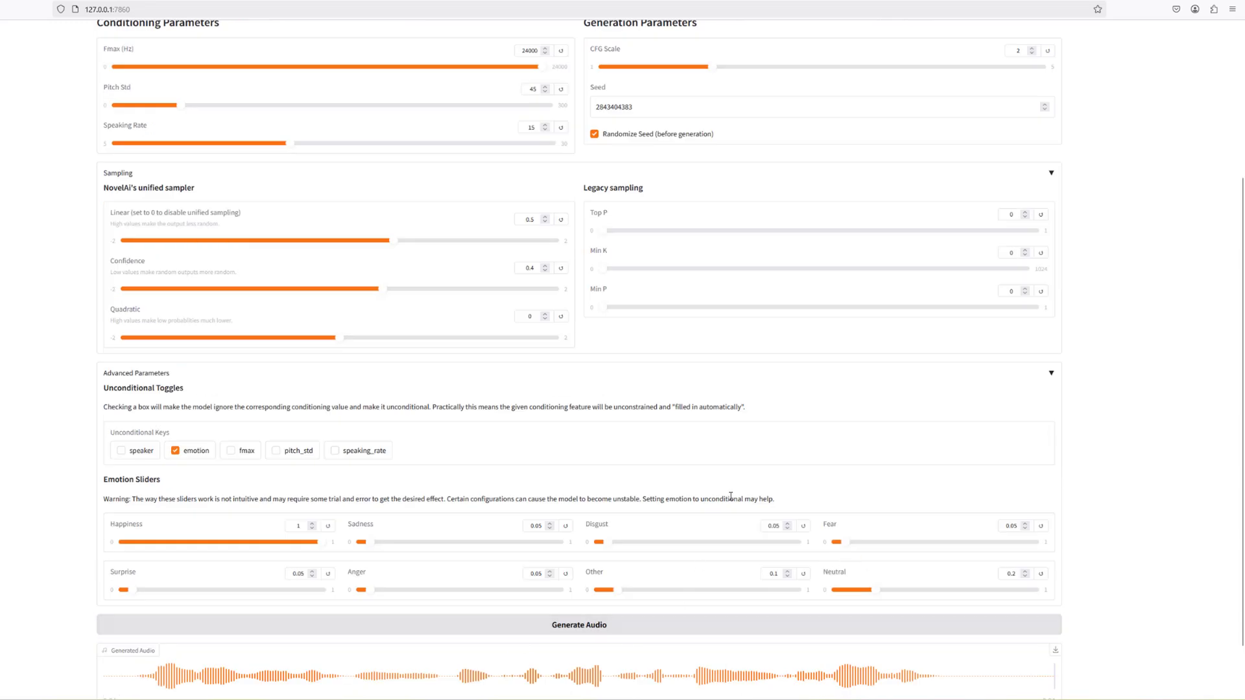
scroll(689, 493, up, 2)
scroll(687, 495, down, 3)
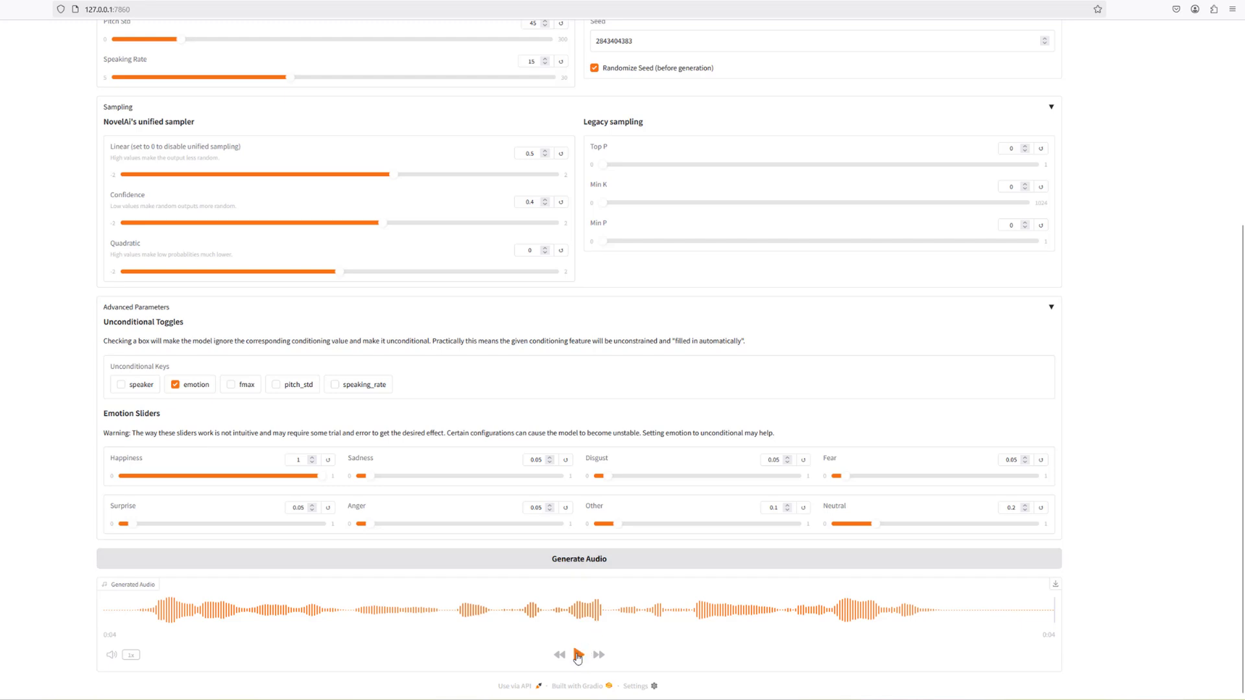
click(580, 656)
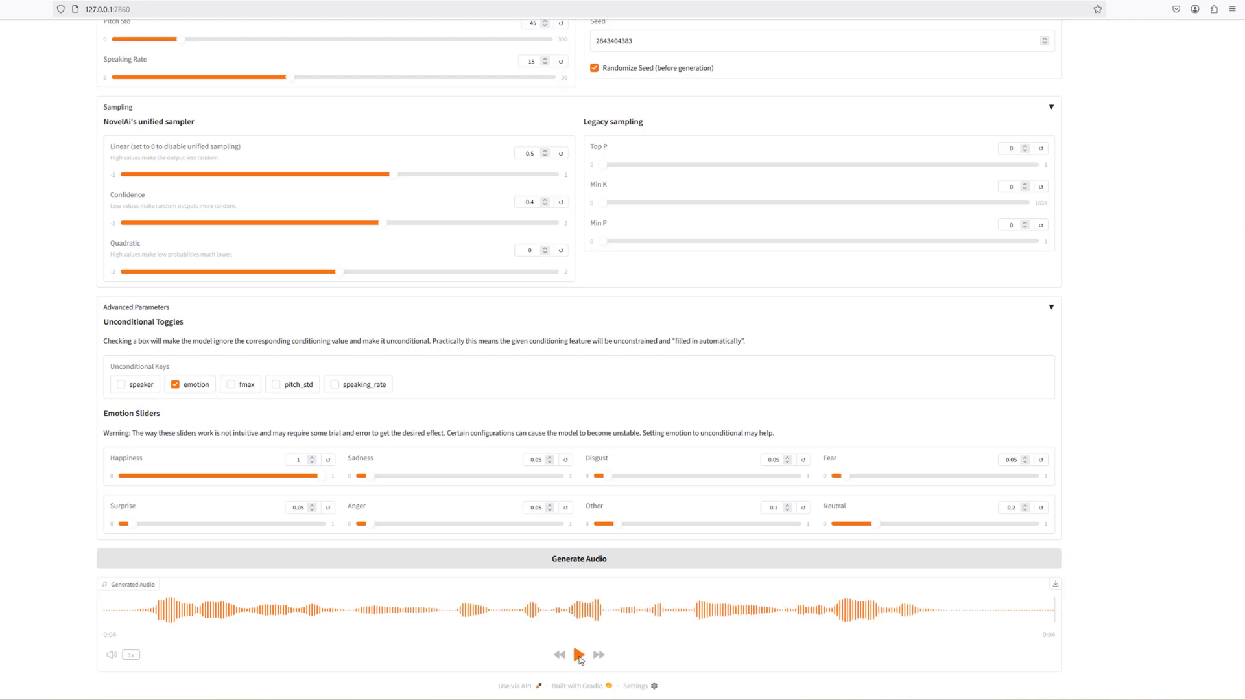
click(579, 564)
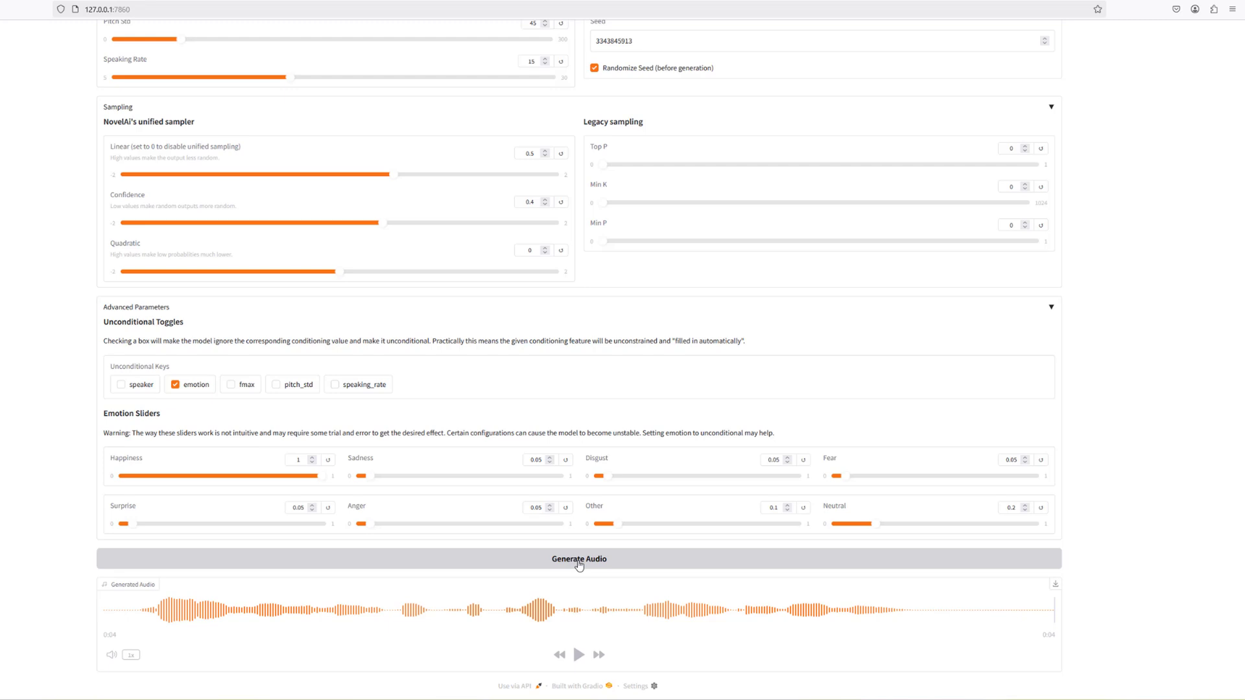
click(579, 564)
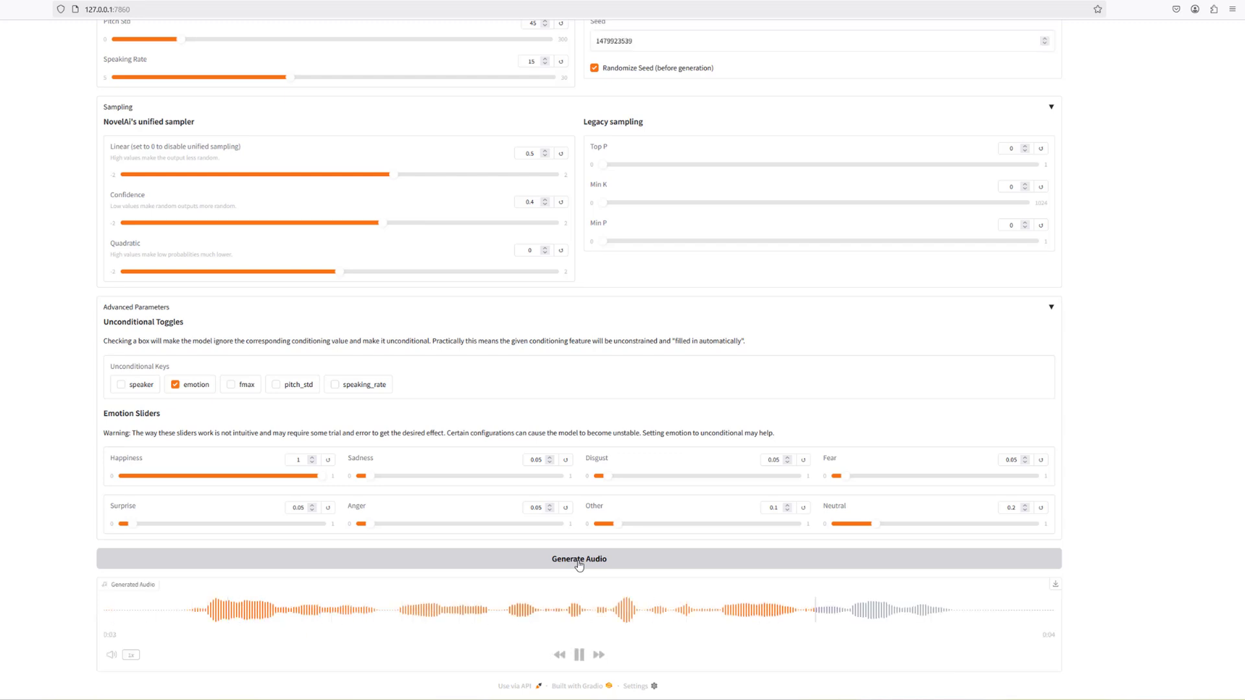
scroll(1167, 545, up, 3)
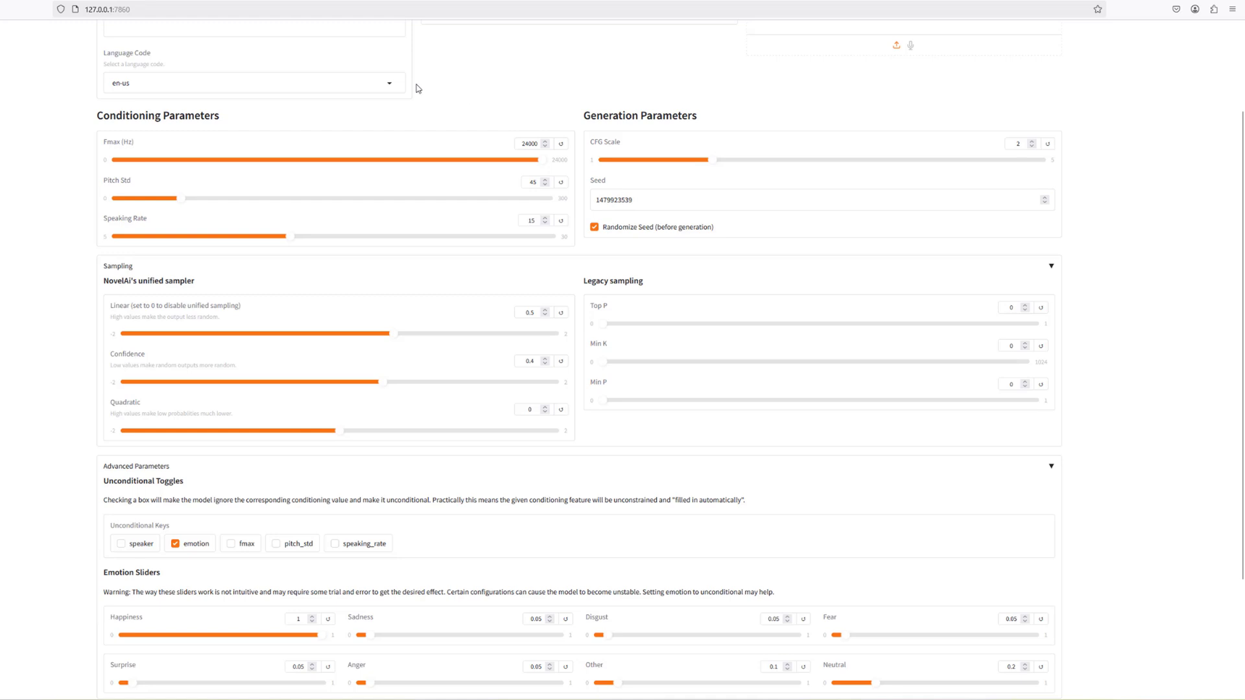
Step: Set the language code to en-gb-scotland
click(390, 84)
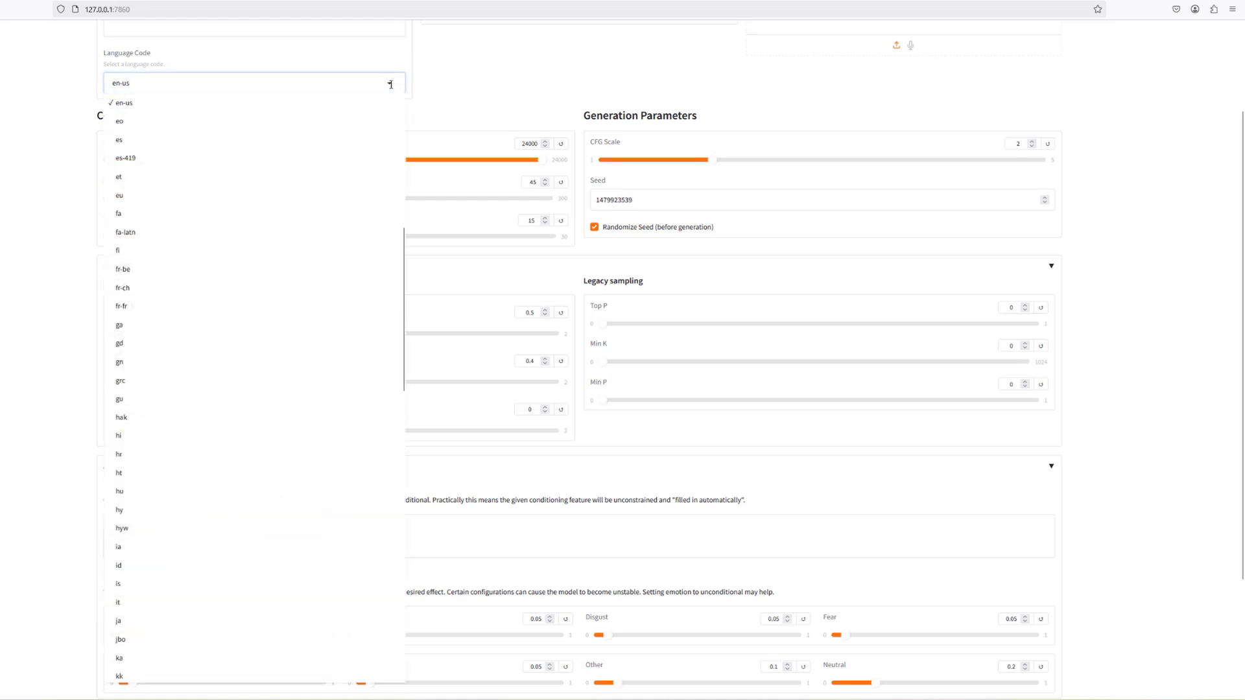
scroll(369, 247, up, 3)
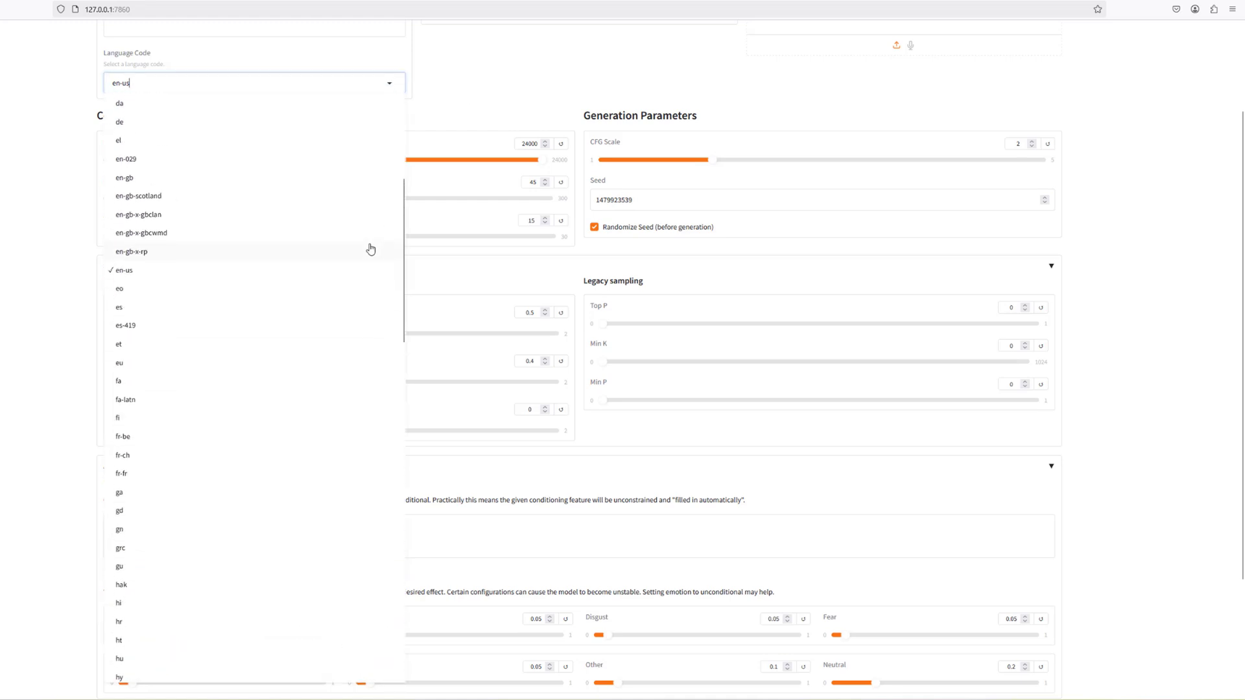
click(138, 198)
scroll(11, 342, down, 2)
scroll(11, 342, down, 2)
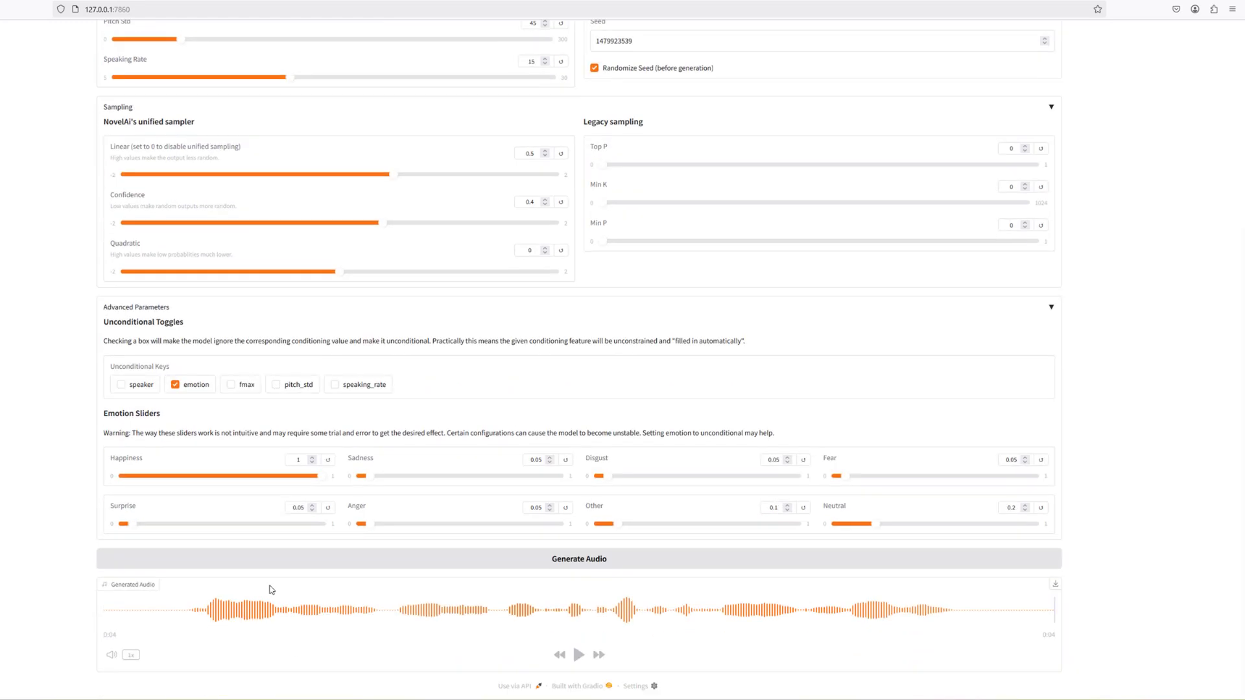
click(582, 562)
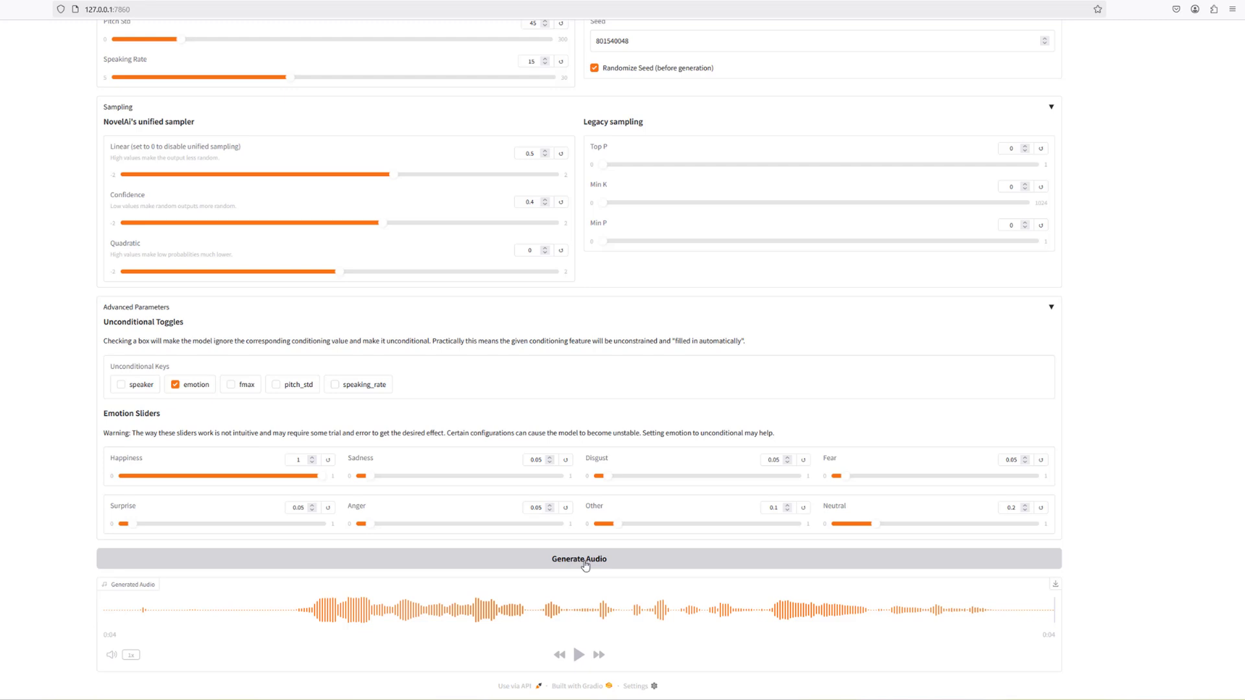
click(585, 563)
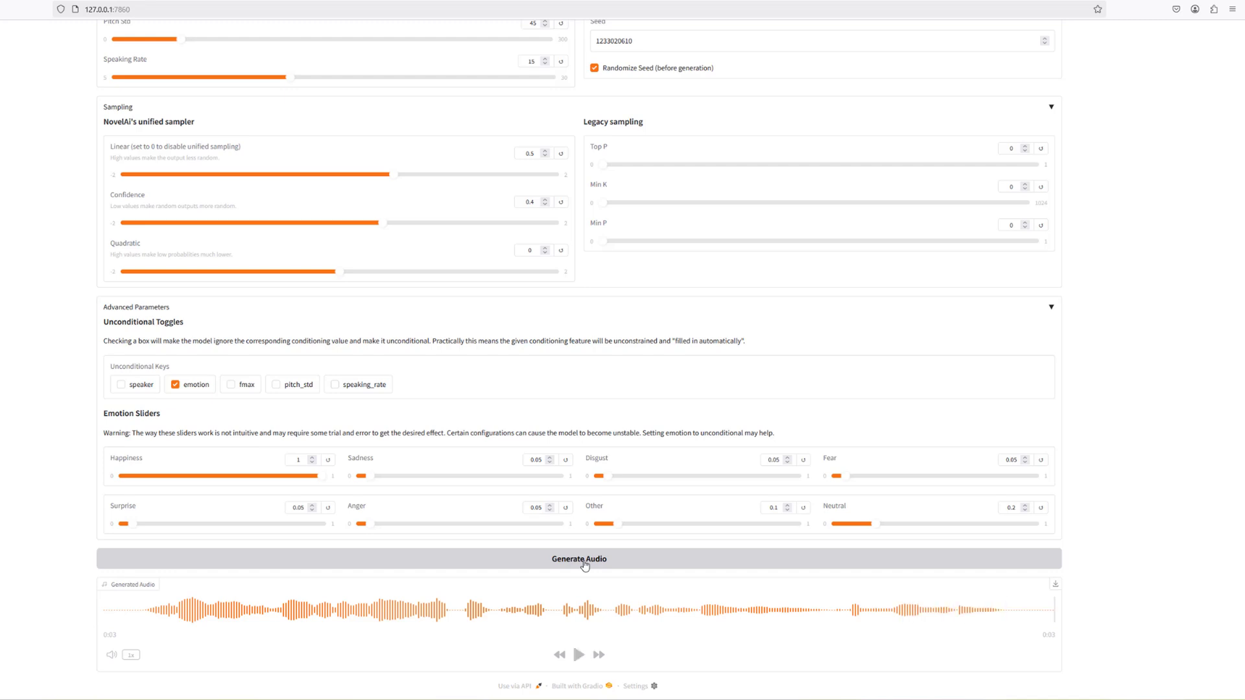
click(584, 560)
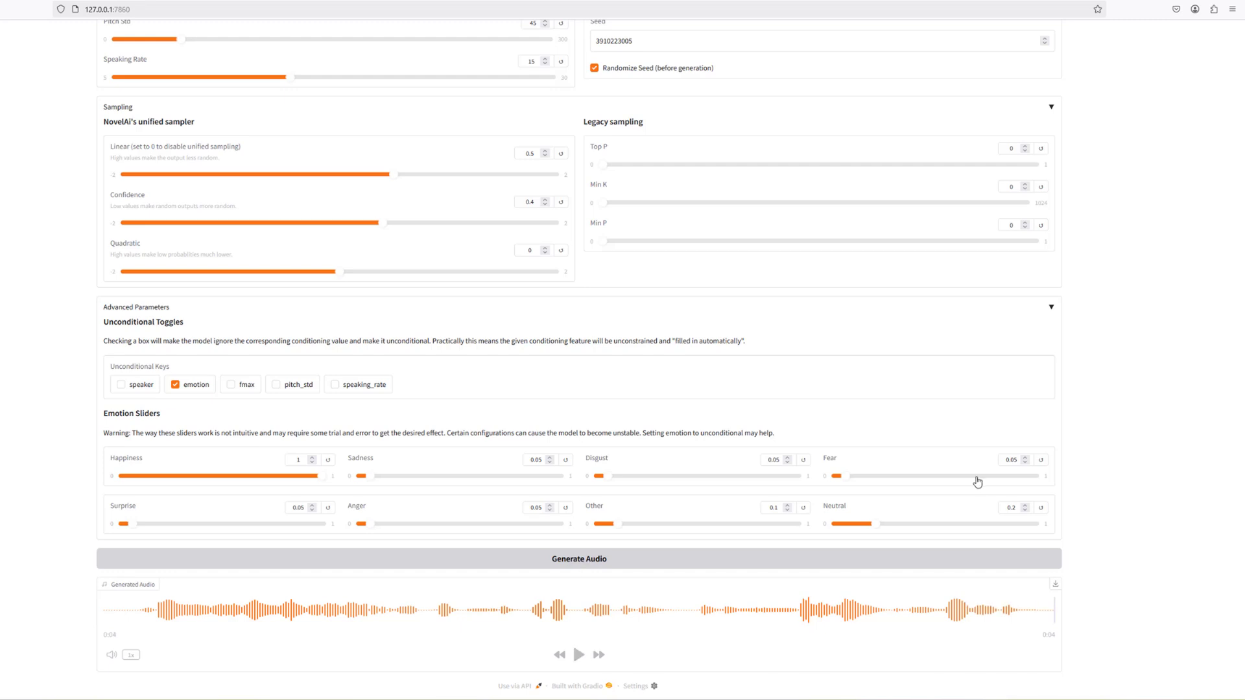
scroll(1037, 533, up, 3)
Step: Lower CFG Scale to about 1.01 and generate two speech clips with it
scroll(1037, 534, down, 1)
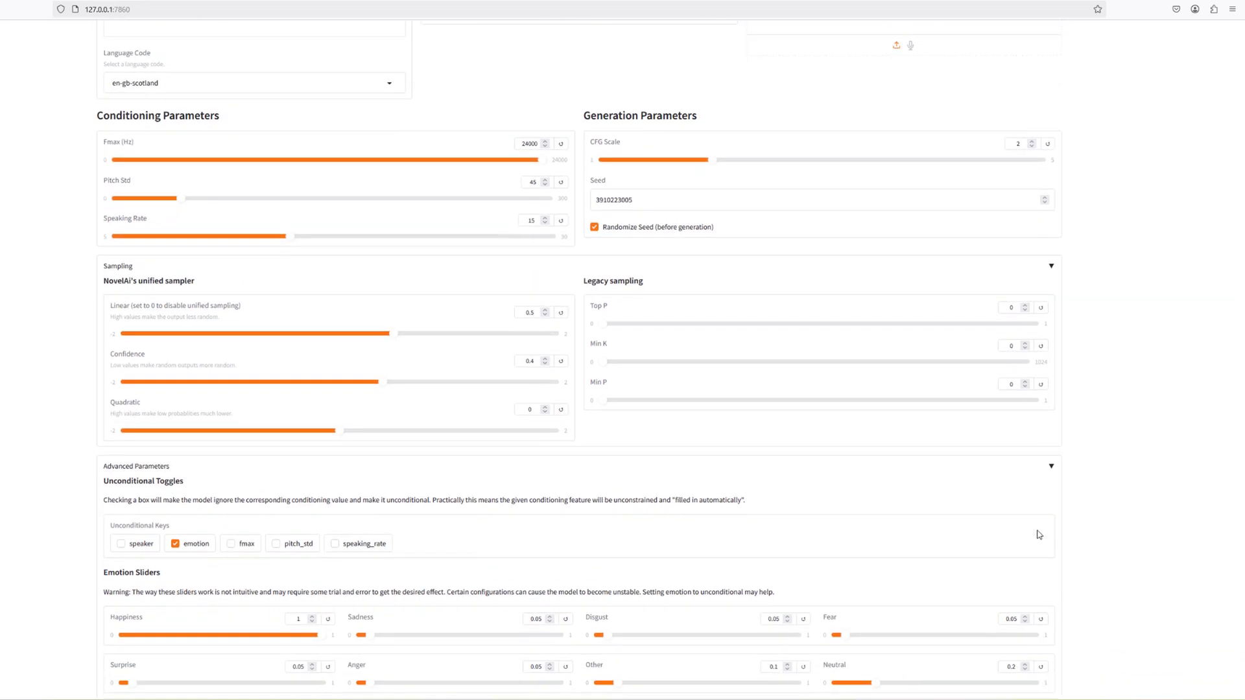
drag(710, 162, 605, 170)
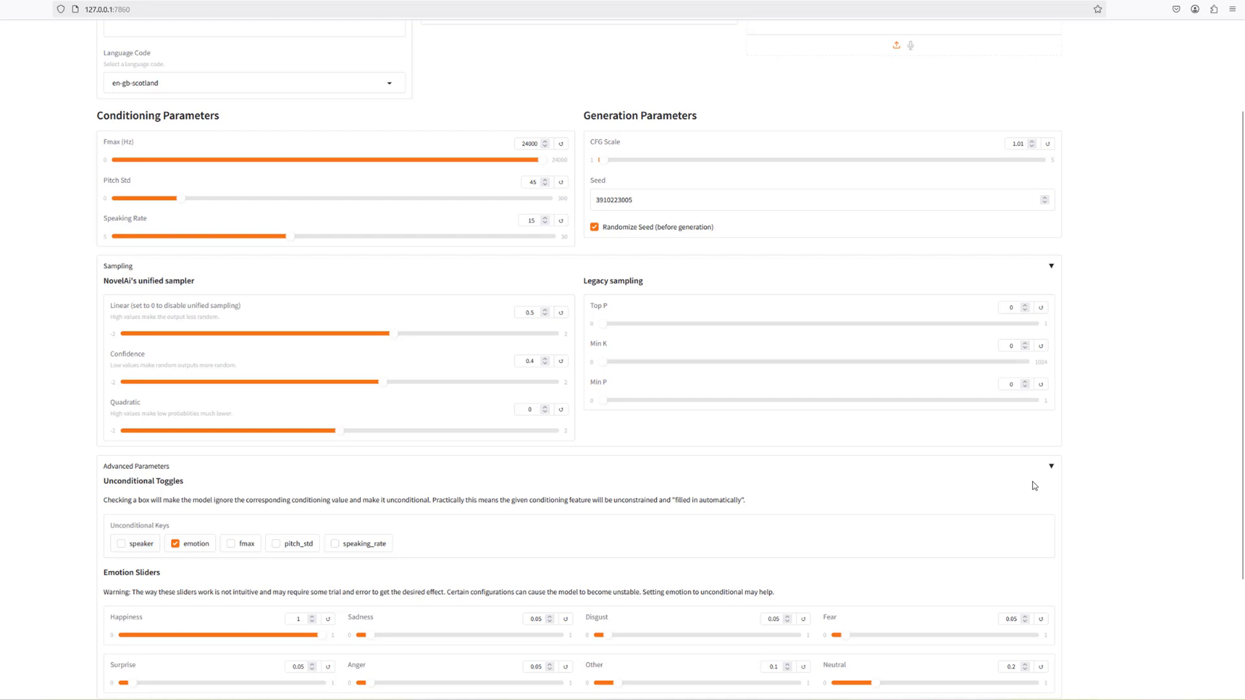
scroll(1033, 484, down, 3)
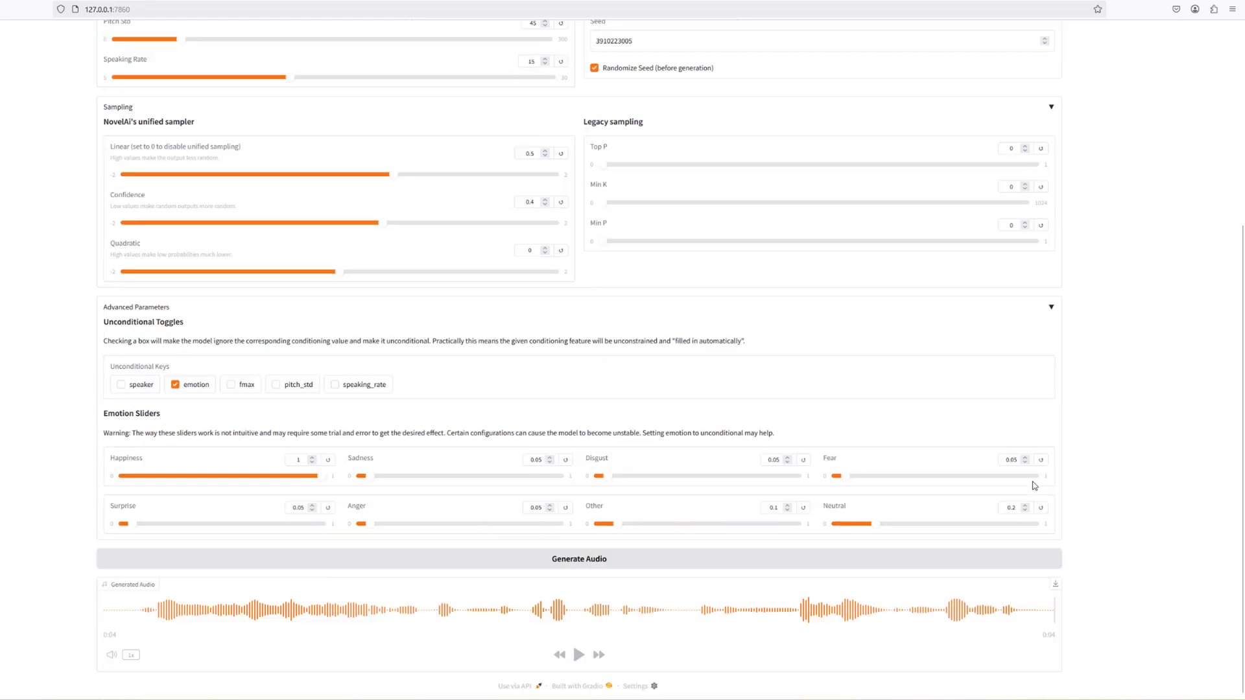
click(568, 566)
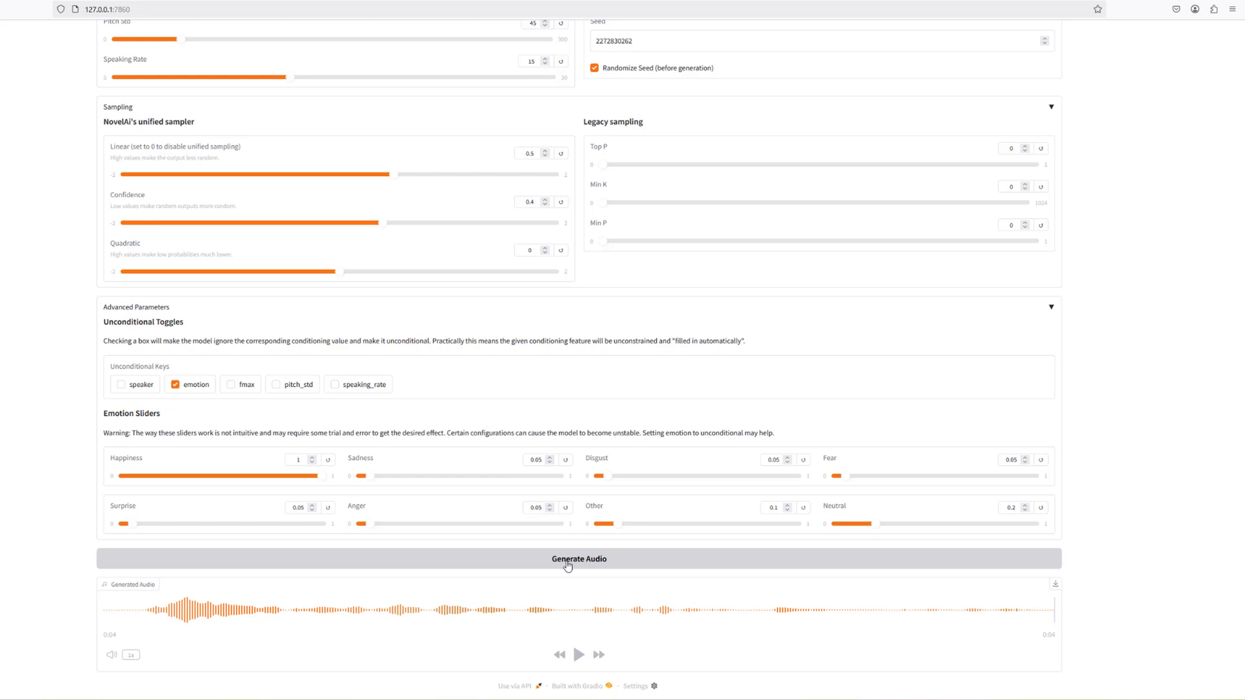
click(567, 566)
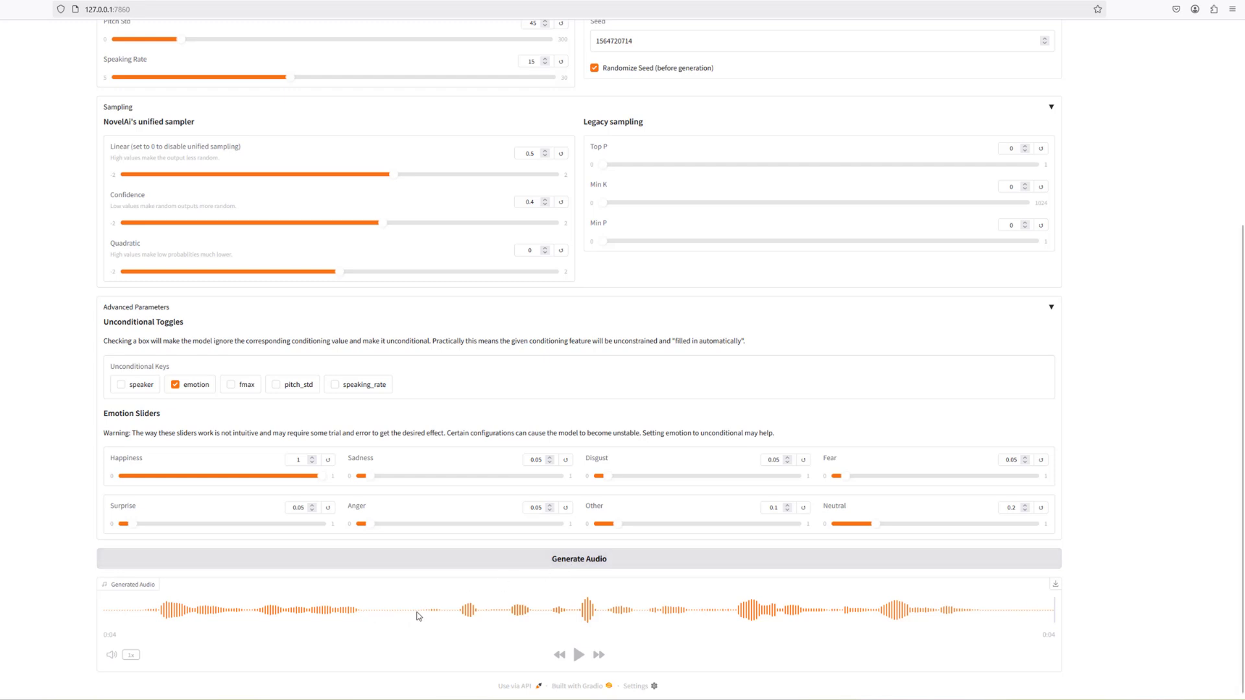
scroll(1099, 586, up, 4)
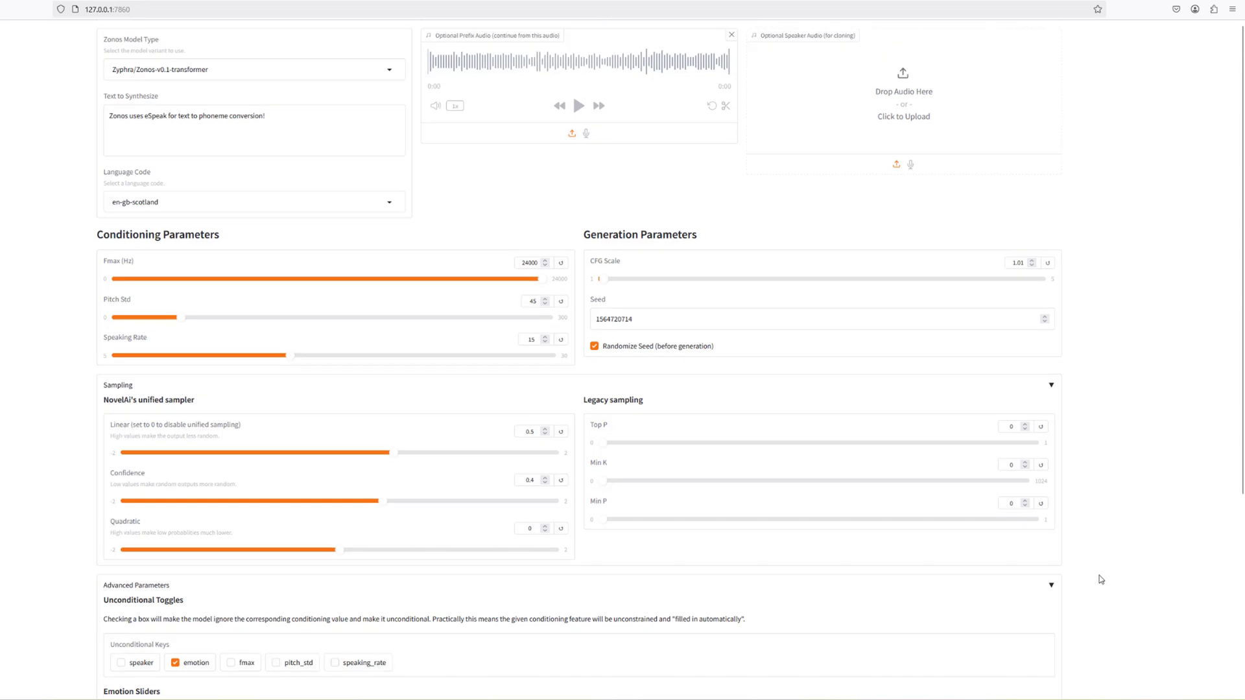
Step: Reset CFG Scale to 2 and switch the language code back to en-us
click(1048, 264)
click(391, 201)
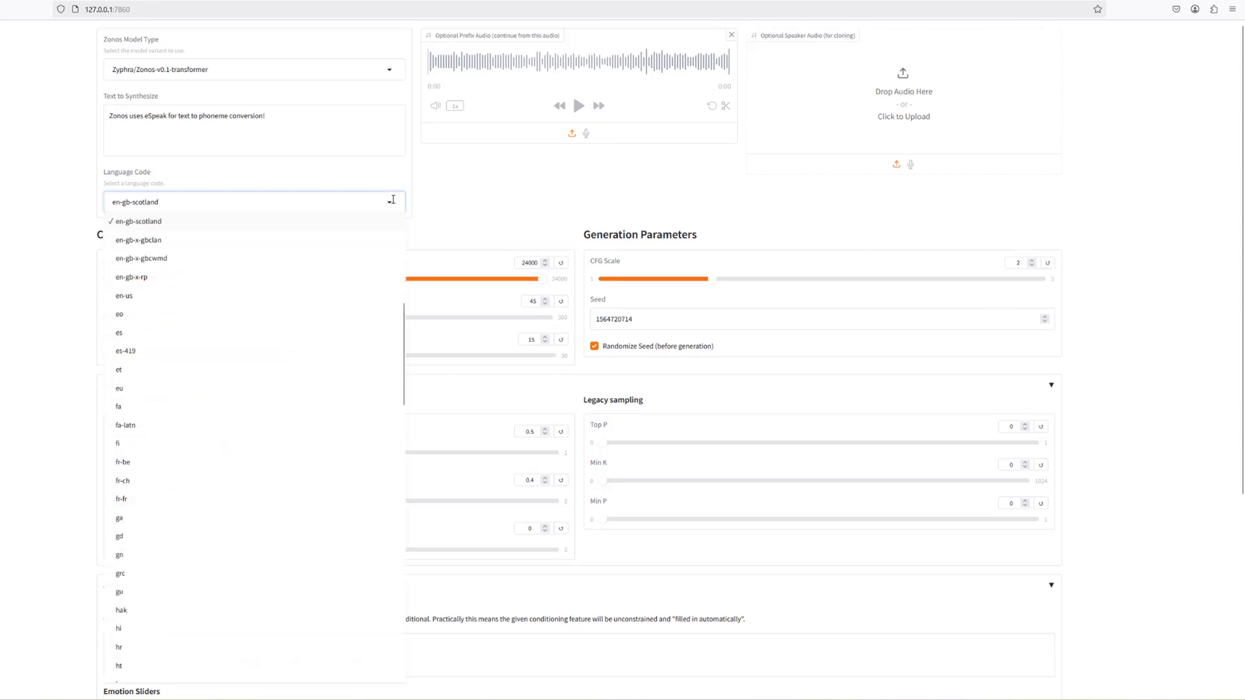
scroll(344, 322, up, 1)
click(303, 358)
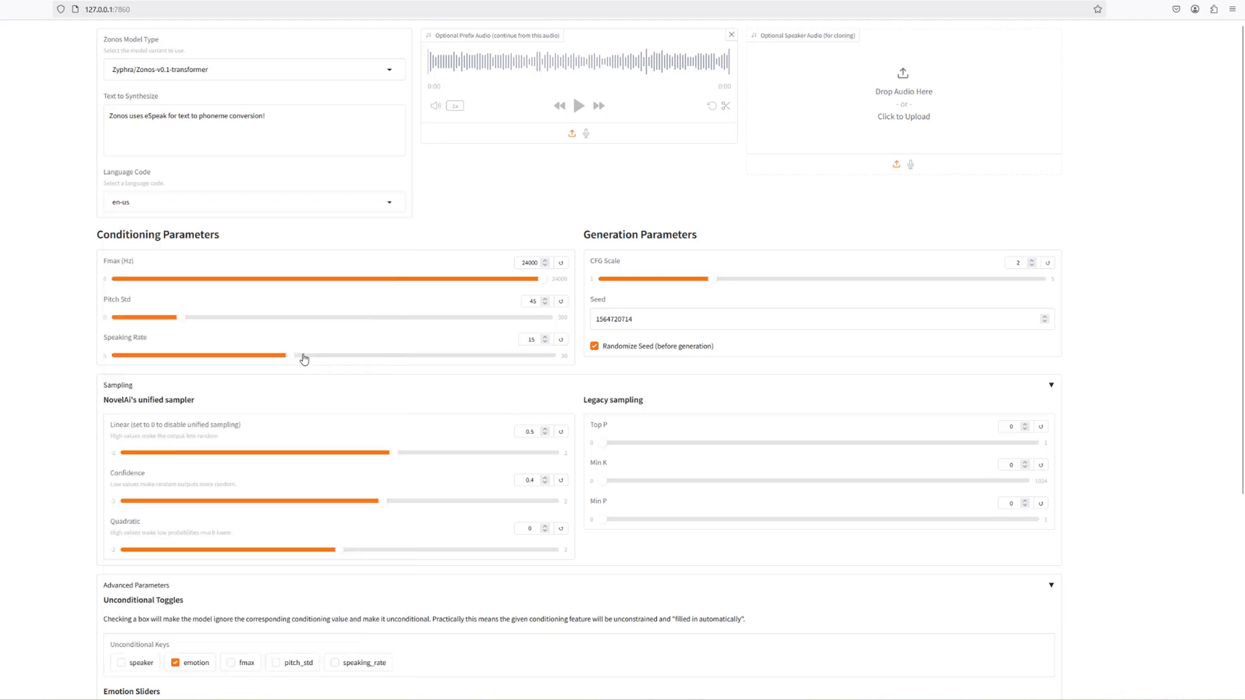
scroll(578, 555, down, 5)
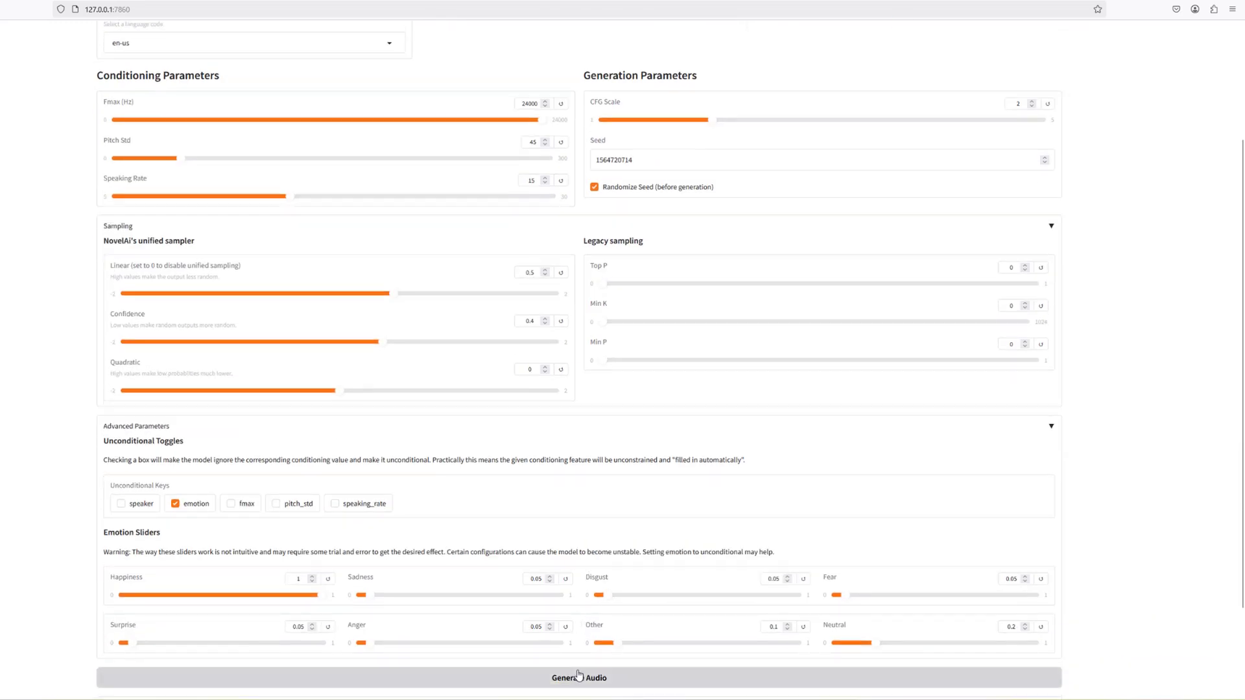
click(579, 676)
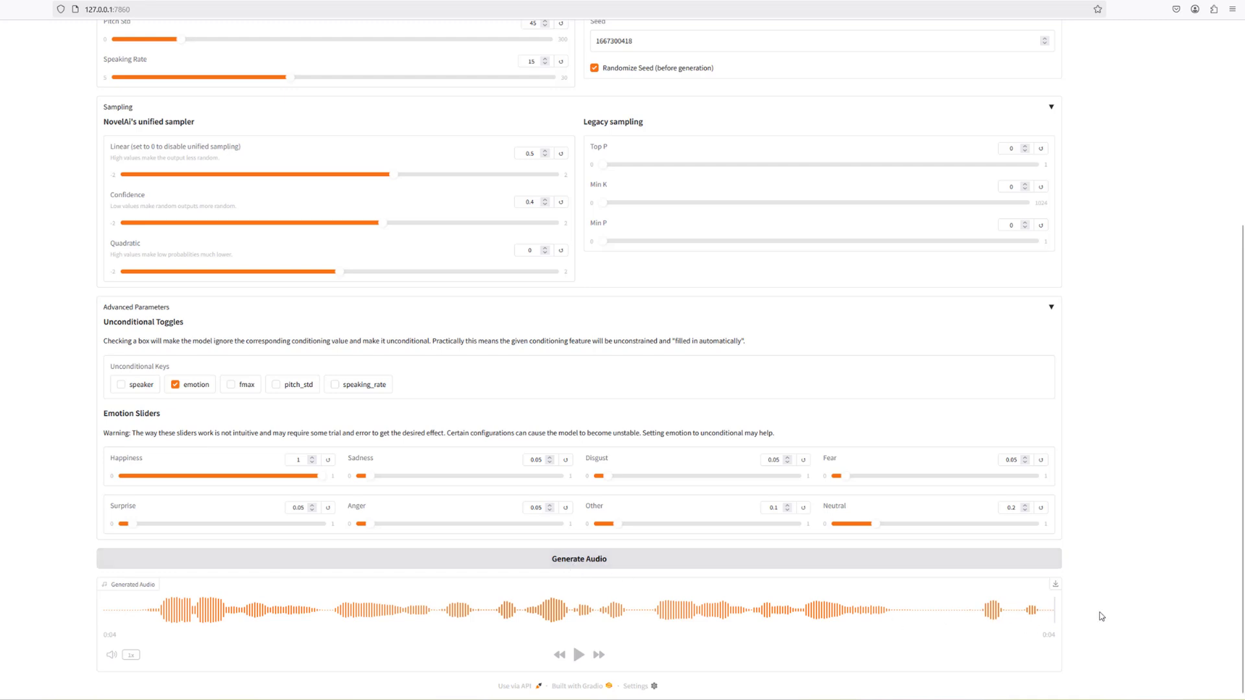
scroll(1098, 617, up, 4)
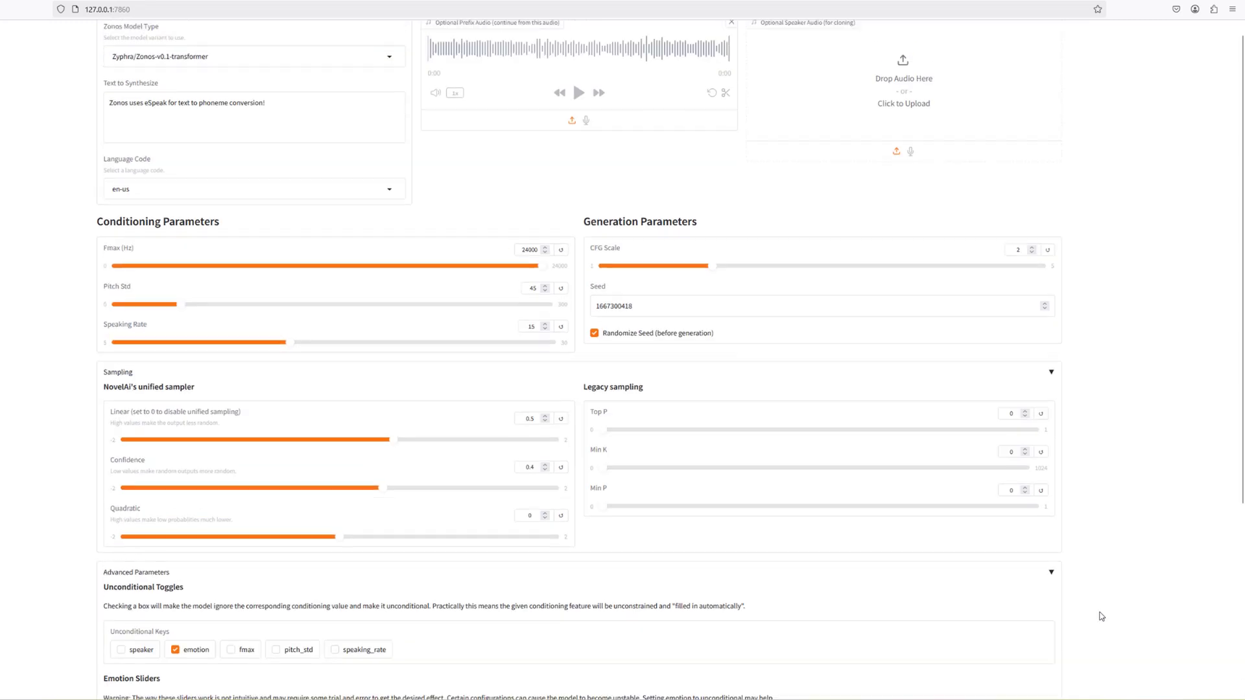
click(272, 102)
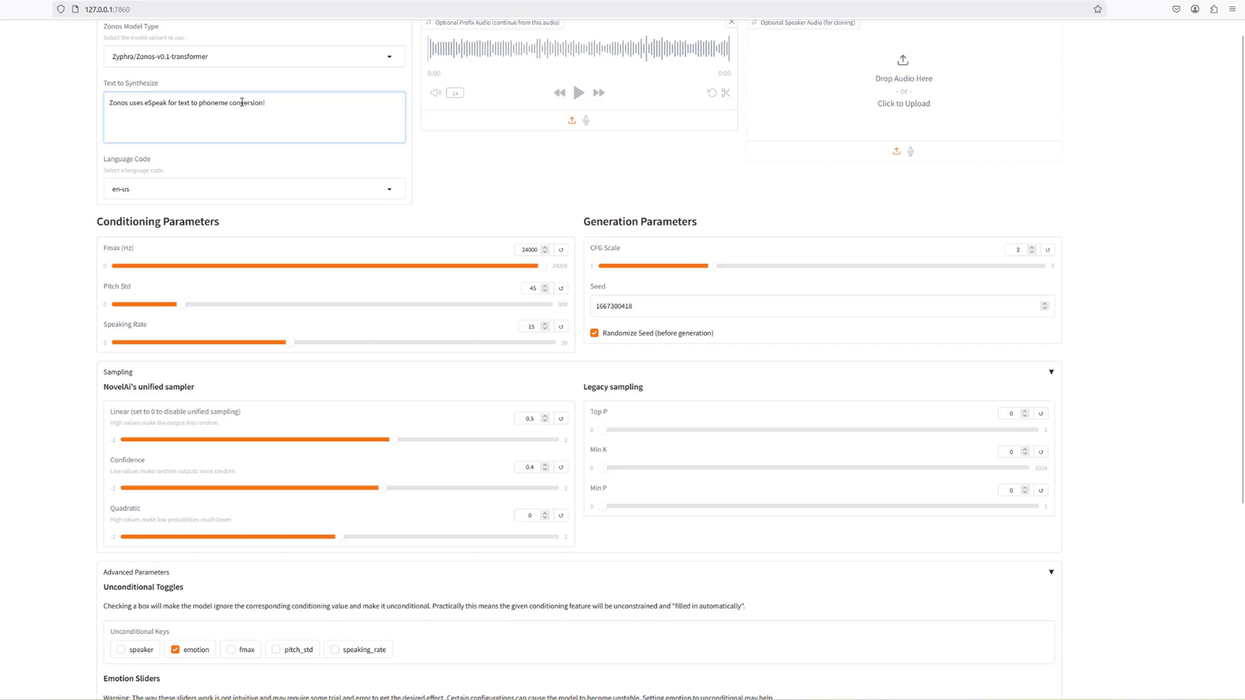
scroll(1139, 347, down, 5)
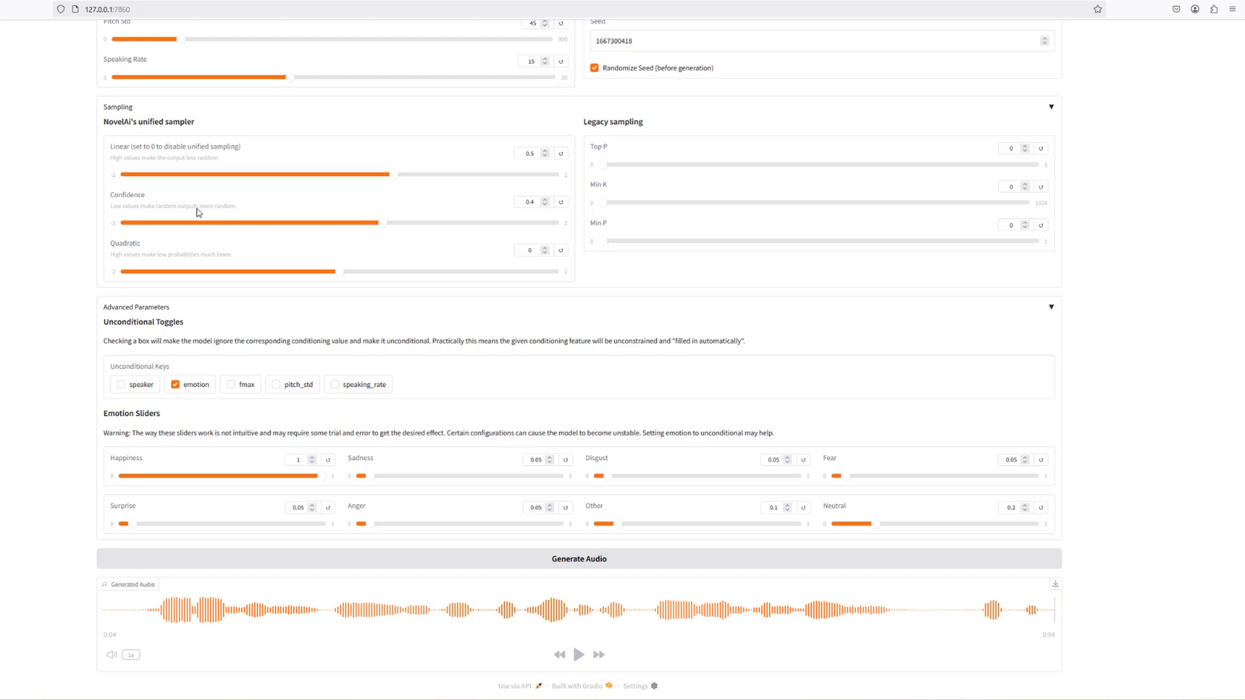
scroll(198, 212, up, 5)
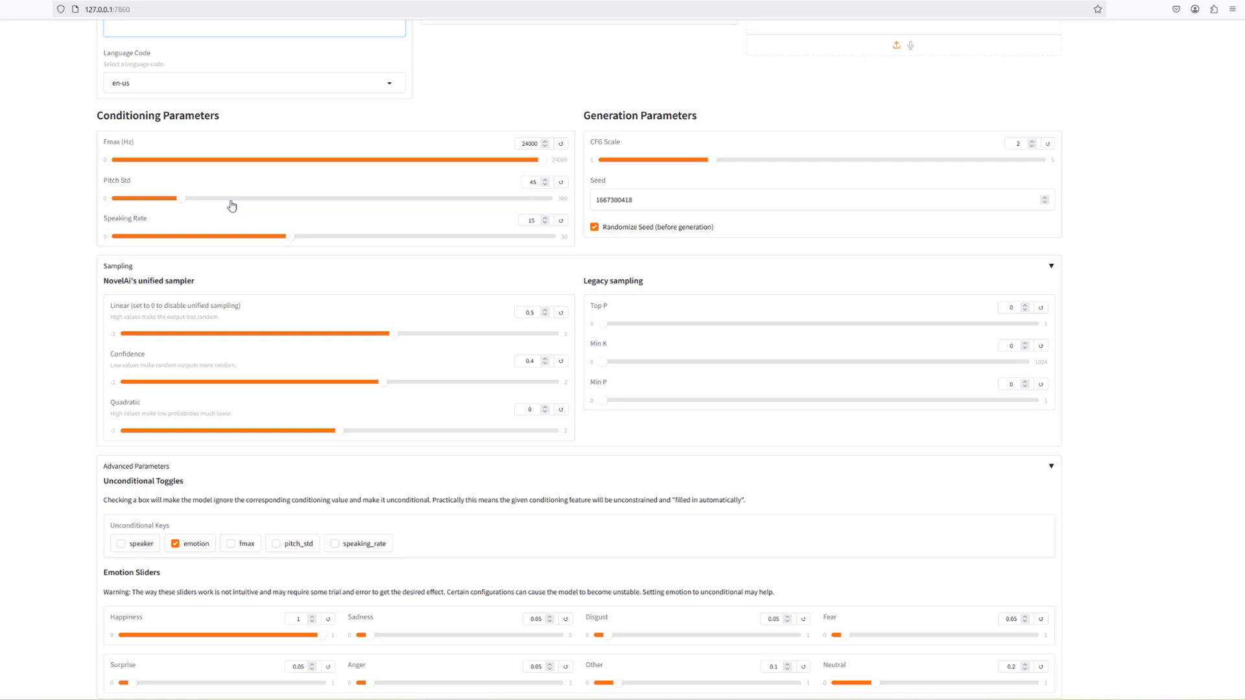
Step: Raise Pitch Std from 45 to about 290 and generate speech with it
click(182, 199)
drag(320, 205, 532, 205)
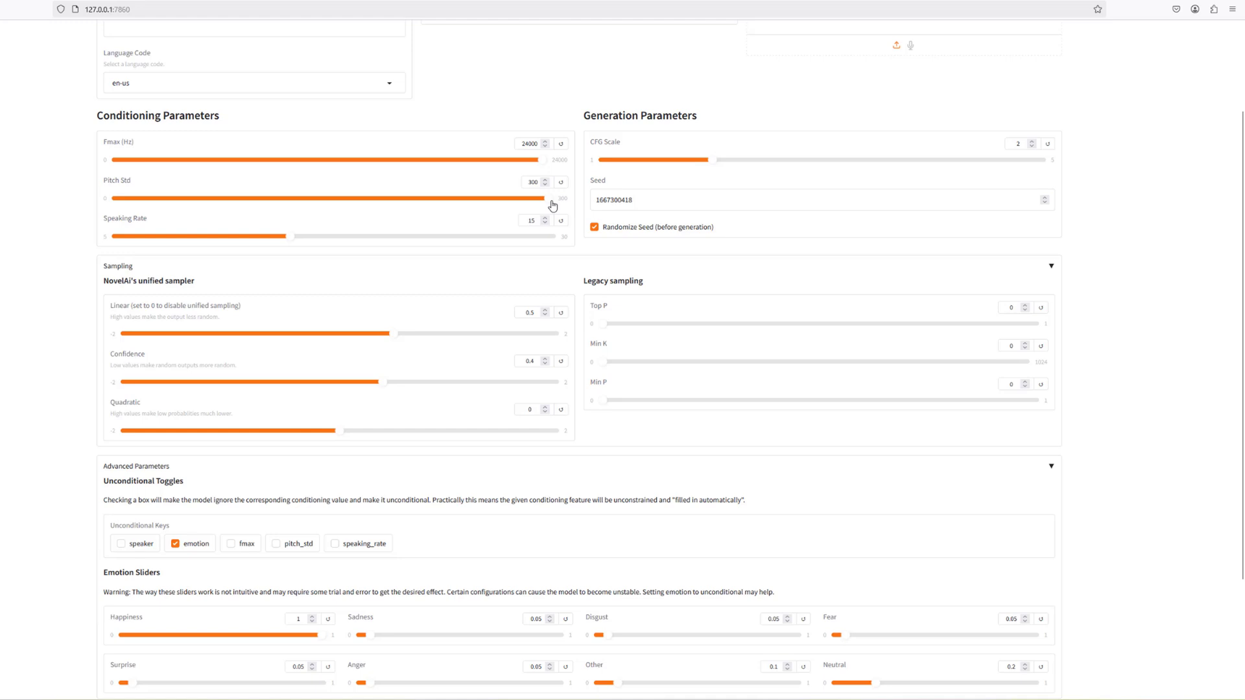
drag(553, 205, 537, 206)
scroll(1052, 454, down, 3)
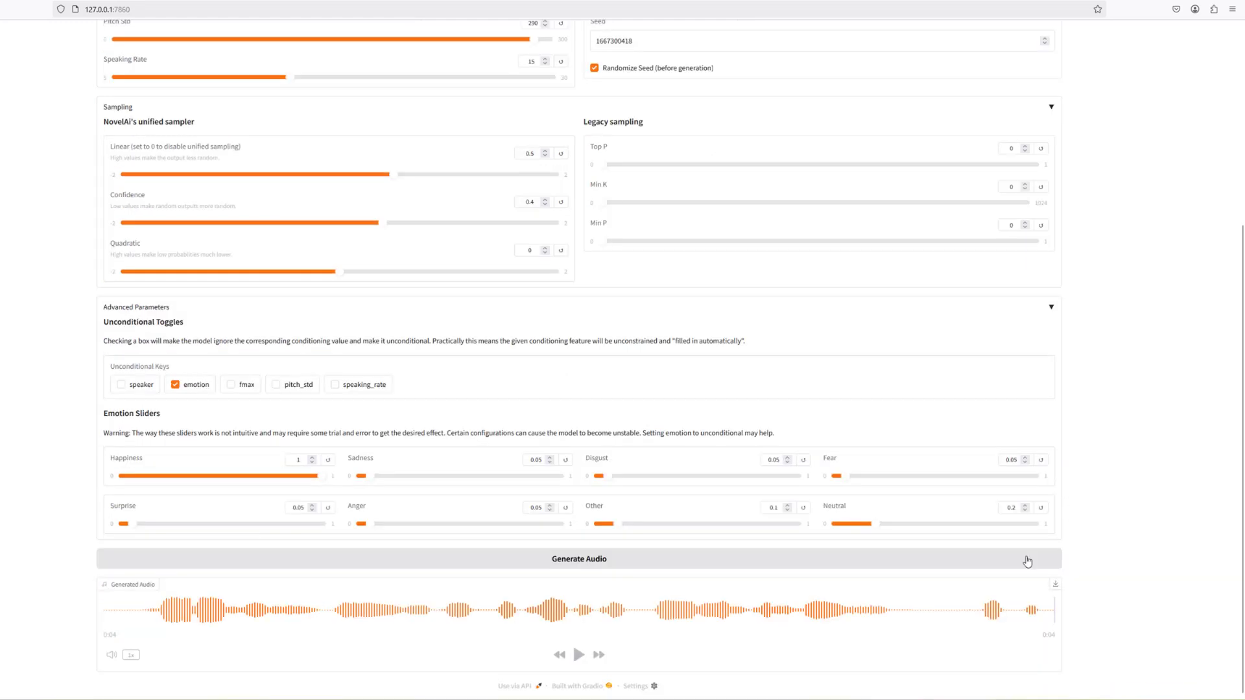
click(594, 563)
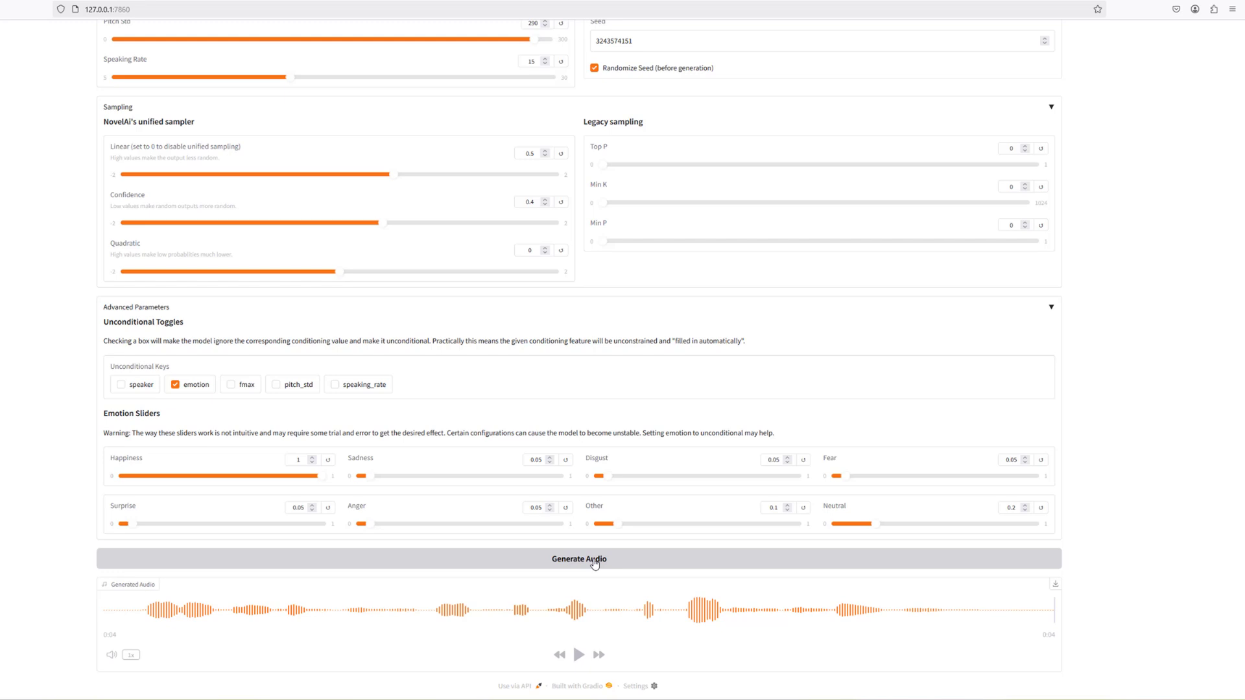
Step: Lower Pitch Std to 100 and generate a speech clip
drag(532, 40, 270, 49)
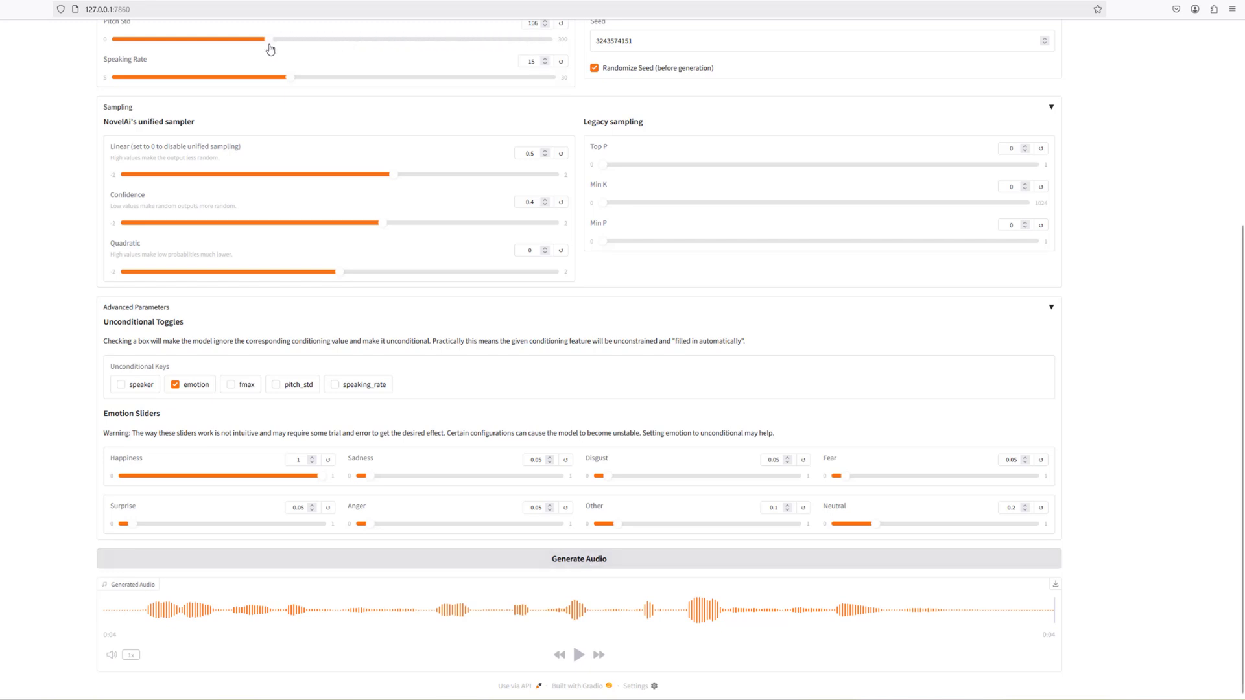
click(606, 565)
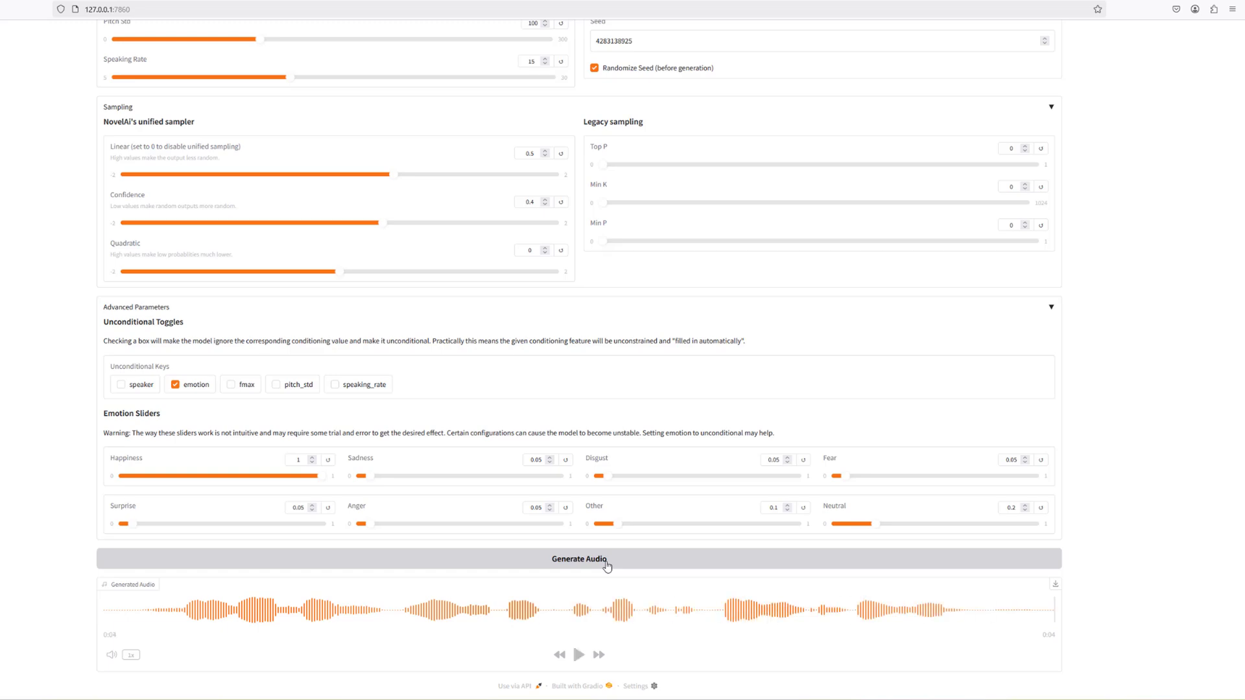
scroll(607, 566, up, 3)
Step: Generate with Pitch Std at 59, then again with Speaking Rate raised to 19.5
drag(260, 204, 205, 205)
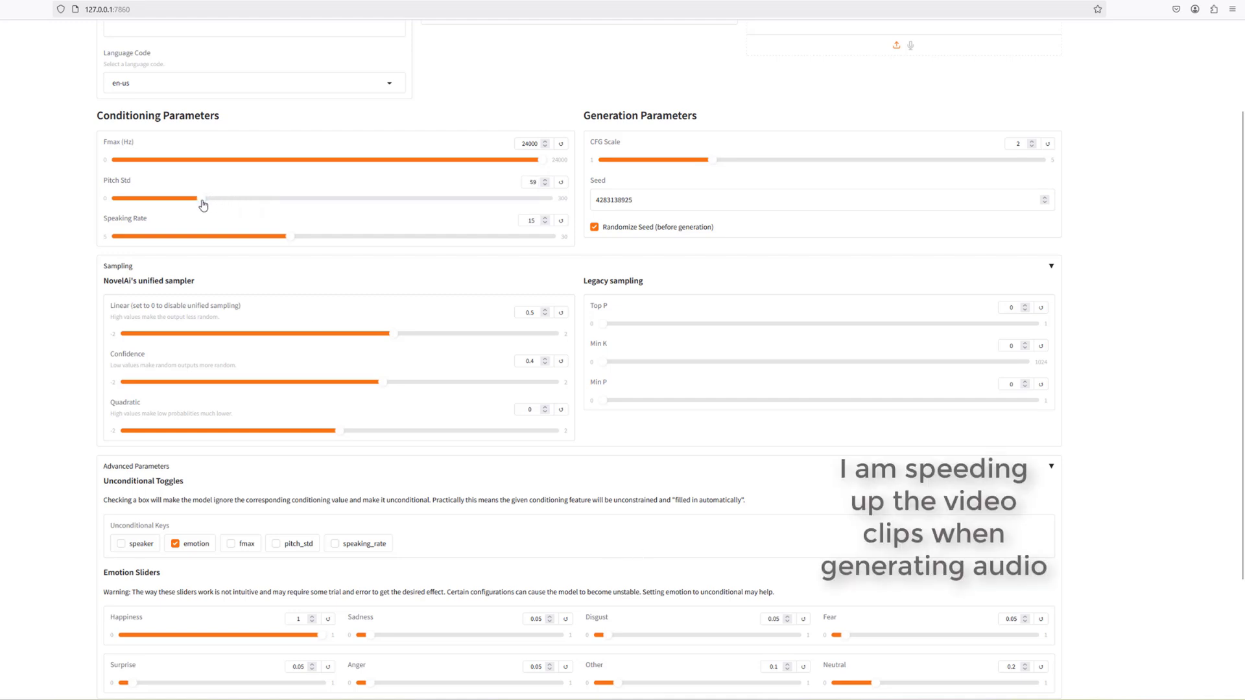
scroll(584, 574, down, 3)
click(574, 561)
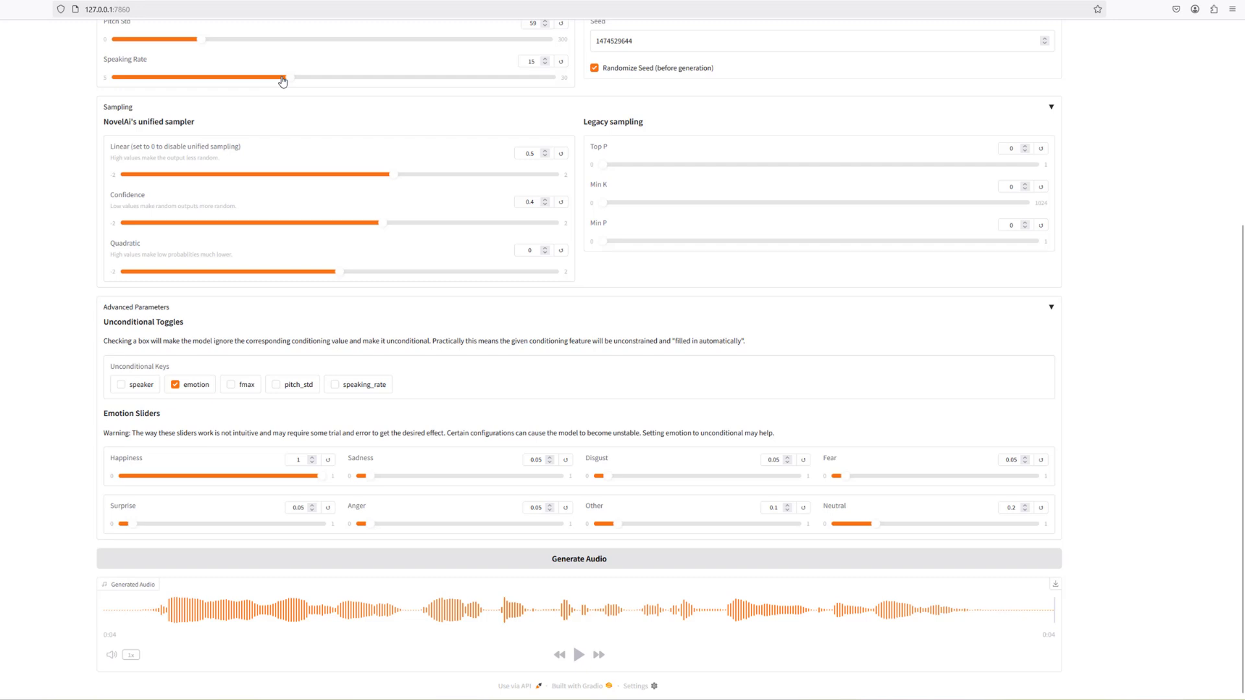
drag(294, 81, 366, 81)
click(580, 564)
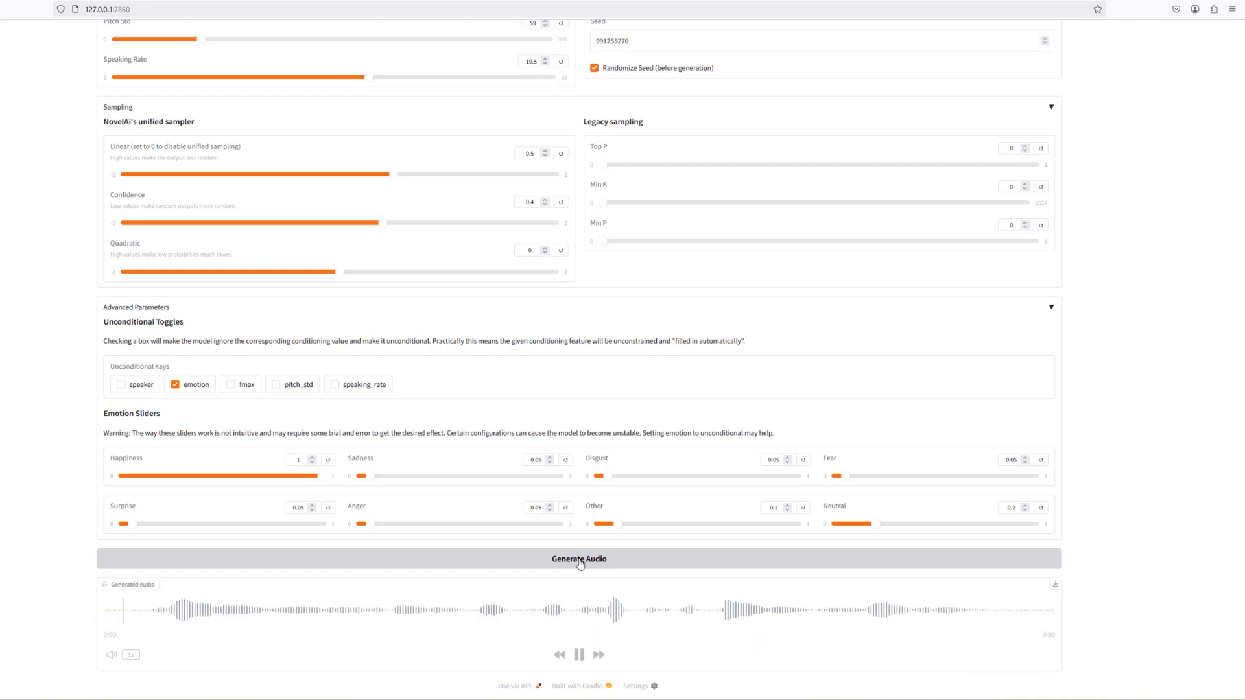